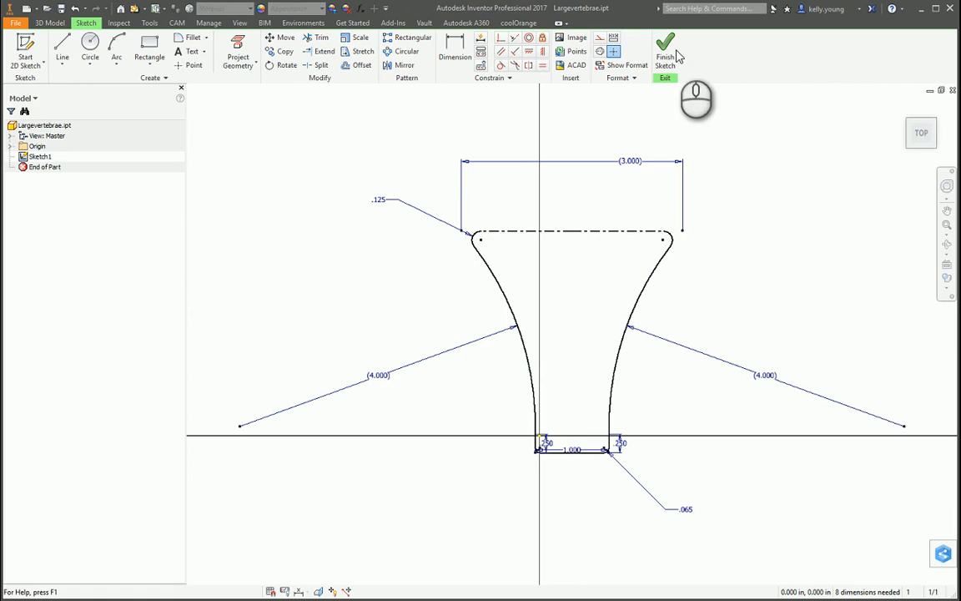
Highlight the origin's Center Point and examine where it sits relative to the lower edge of the sketch profile.
{"action": "left_click_drag", "start_coordinate": [934, 131], "coordinate": [763, 208]}
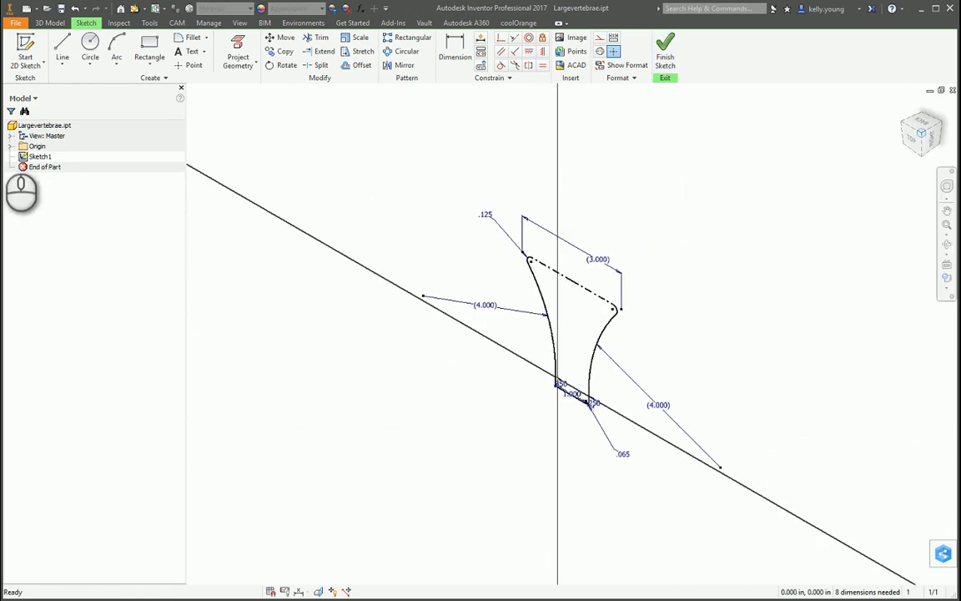
{"action": "left_click", "coordinate": [10, 146]}
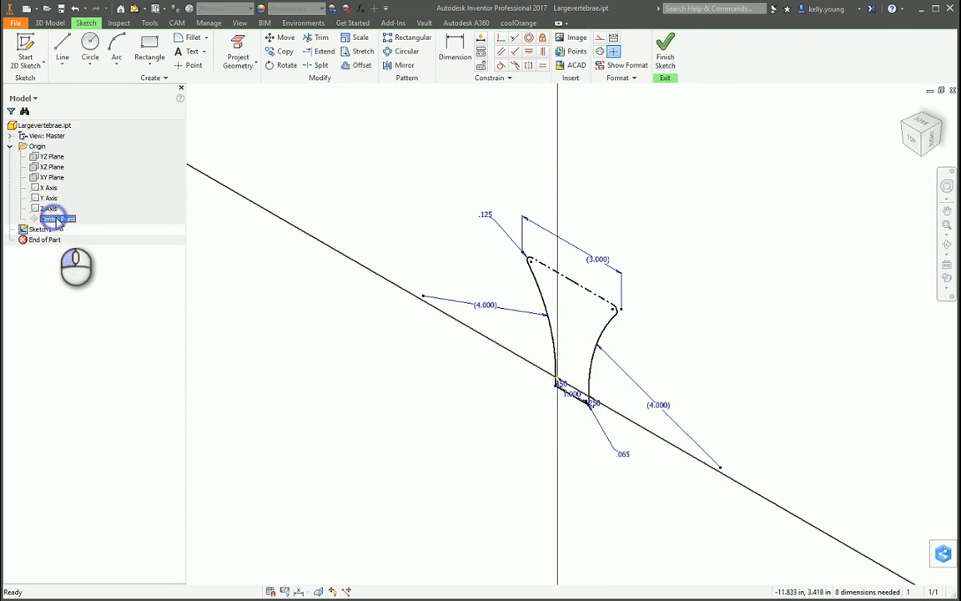
{"action": "left_click", "coordinate": [916, 140]}
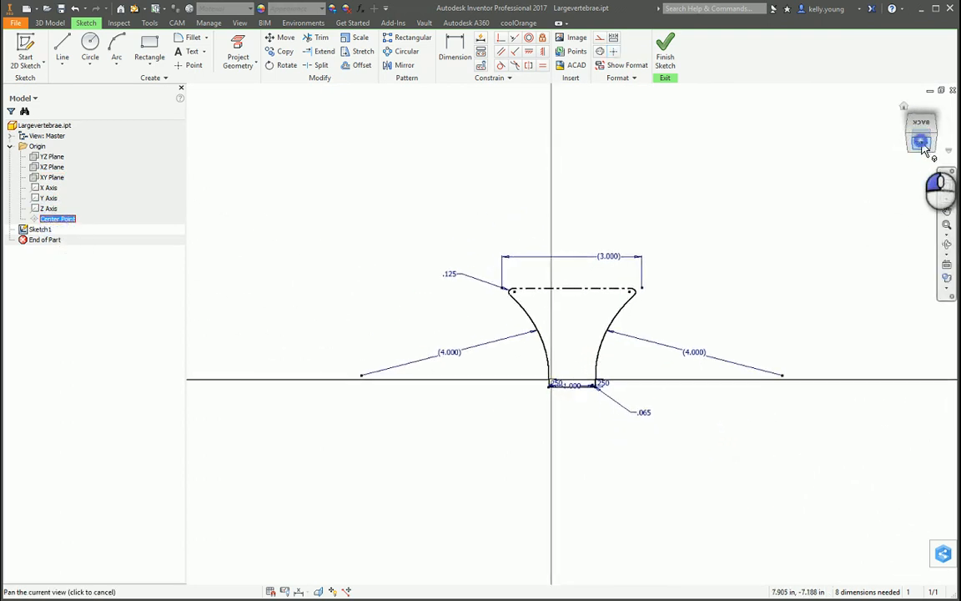
{"action": "scroll", "coordinate": [557, 399], "scroll_direction": "up", "scroll_amount": 3}
{"action": "scroll", "coordinate": [557, 398], "scroll_direction": "up", "scroll_amount": 4}
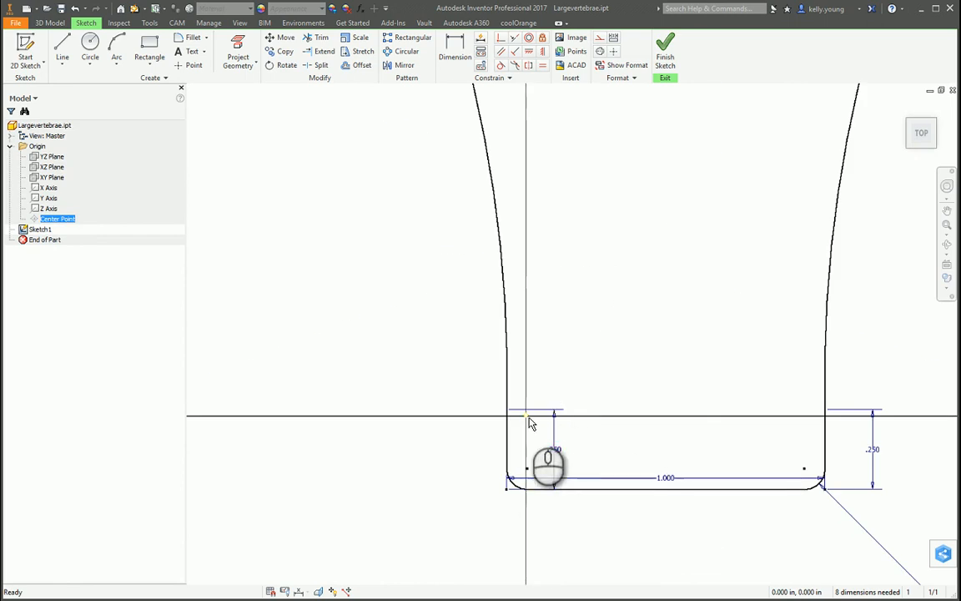
{"action": "scroll", "coordinate": [526, 421], "scroll_direction": "down", "scroll_amount": 6}
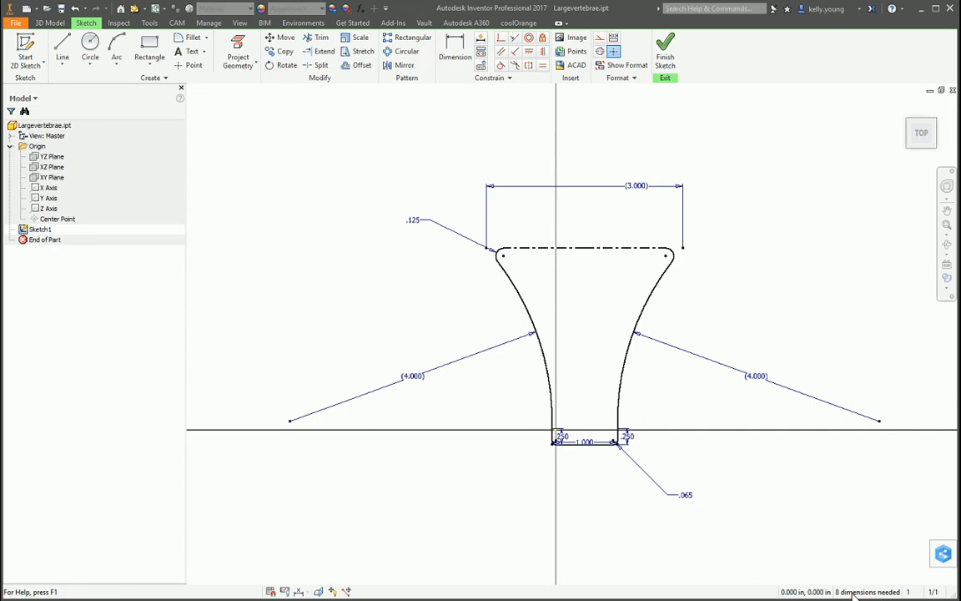
Show all degrees of freedom for the sketch.
{"action": "right_click", "coordinate": [809, 276]}
{"action": "left_click", "coordinate": [822, 336]}
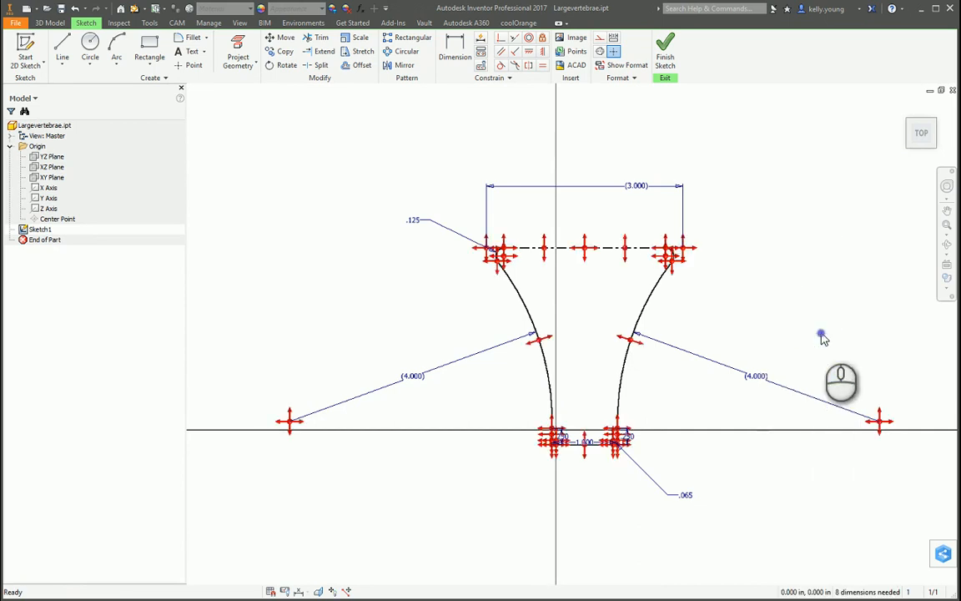
{"action": "left_click", "coordinate": [702, 399]}
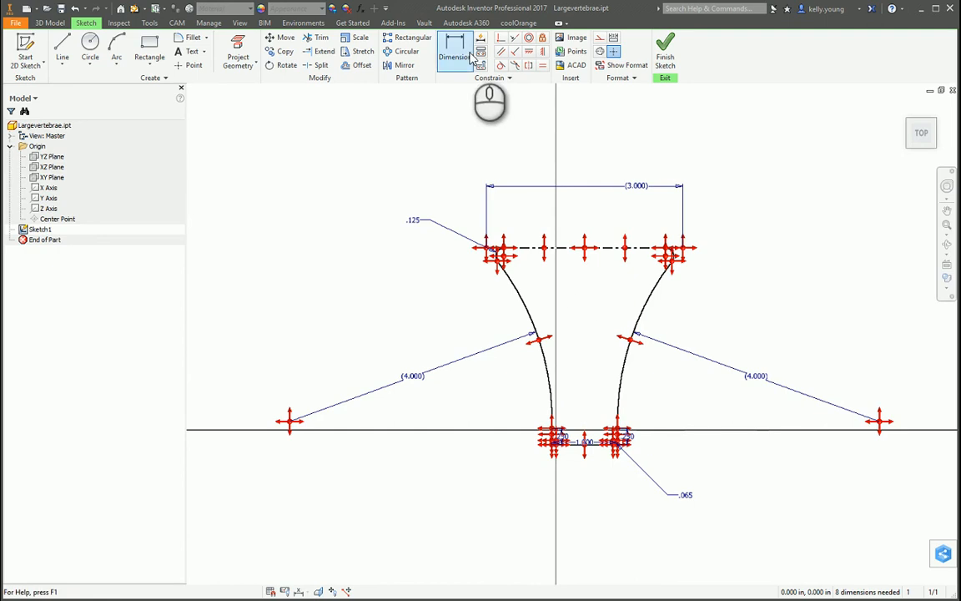
Apply a coincident constraint between the midpoint of the profile's bottom line and the origin center point.
{"action": "left_click", "coordinate": [501, 38]}
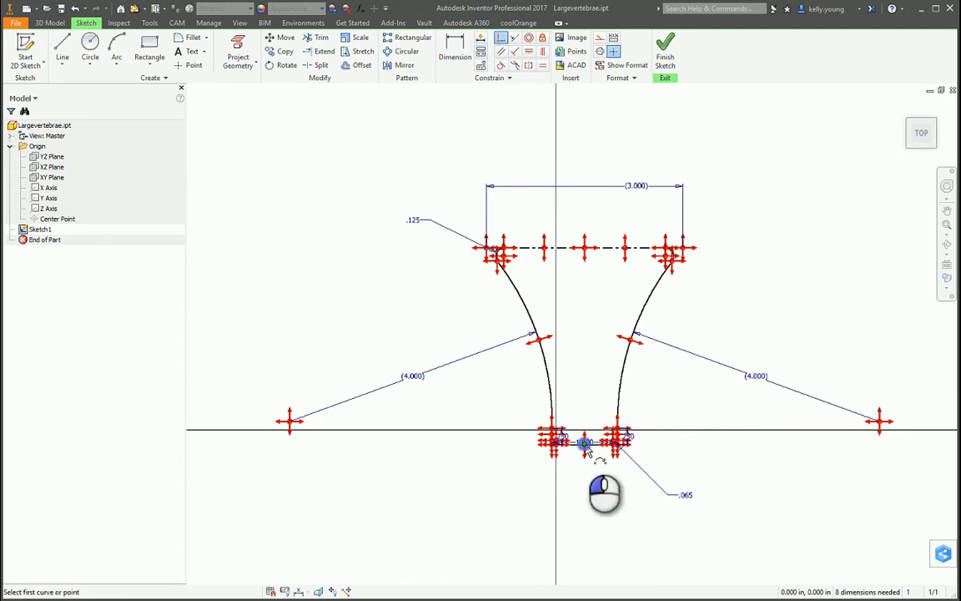
{"action": "scroll", "coordinate": [587, 450], "scroll_direction": "down", "scroll_amount": 10}
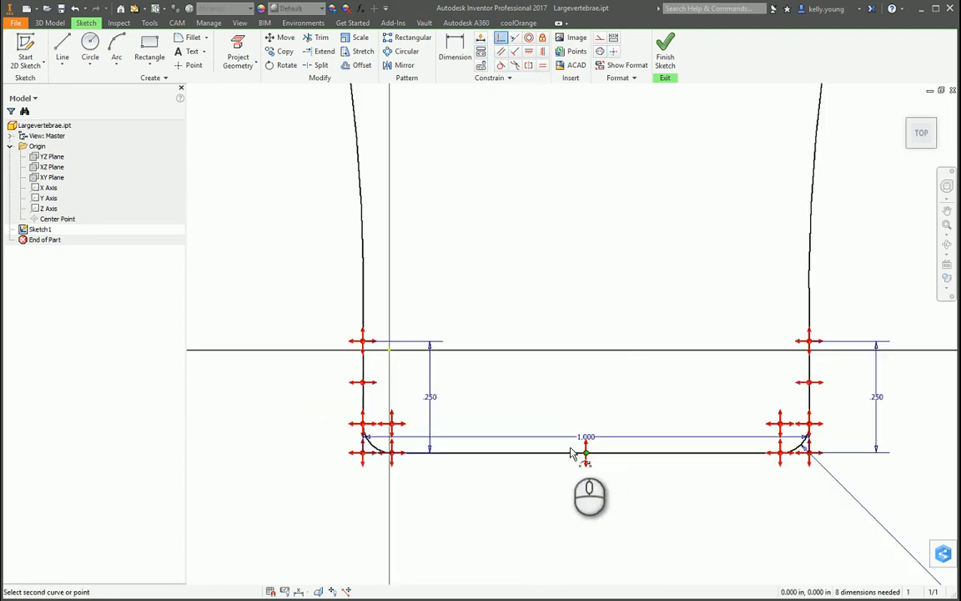
{"action": "left_click", "coordinate": [390, 350]}
{"action": "scroll", "coordinate": [389, 350], "scroll_direction": "up", "scroll_amount": 3}
{"action": "scroll", "coordinate": [482, 417], "scroll_direction": "up", "scroll_amount": 5}
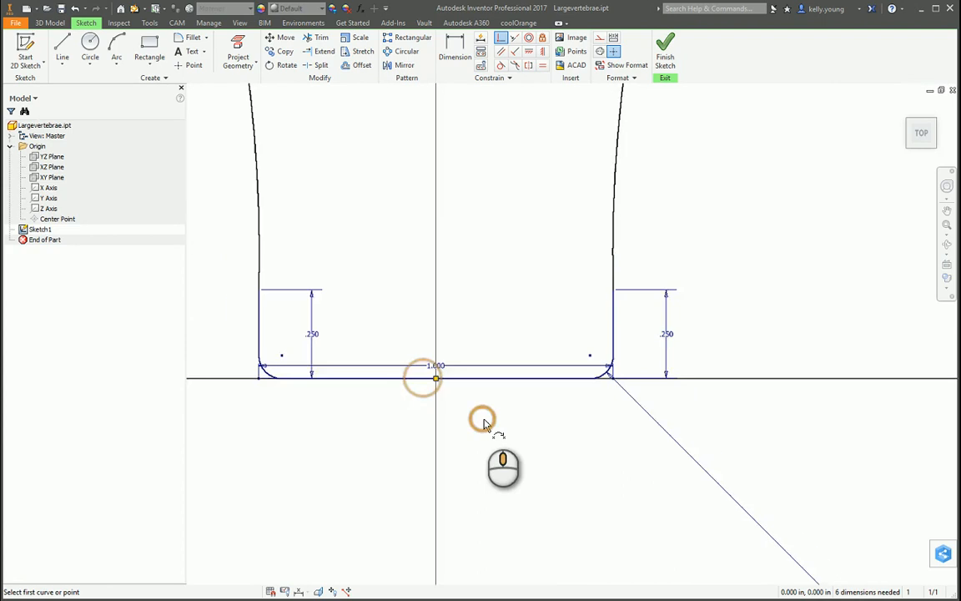
{"action": "key", "text": "Escape"}
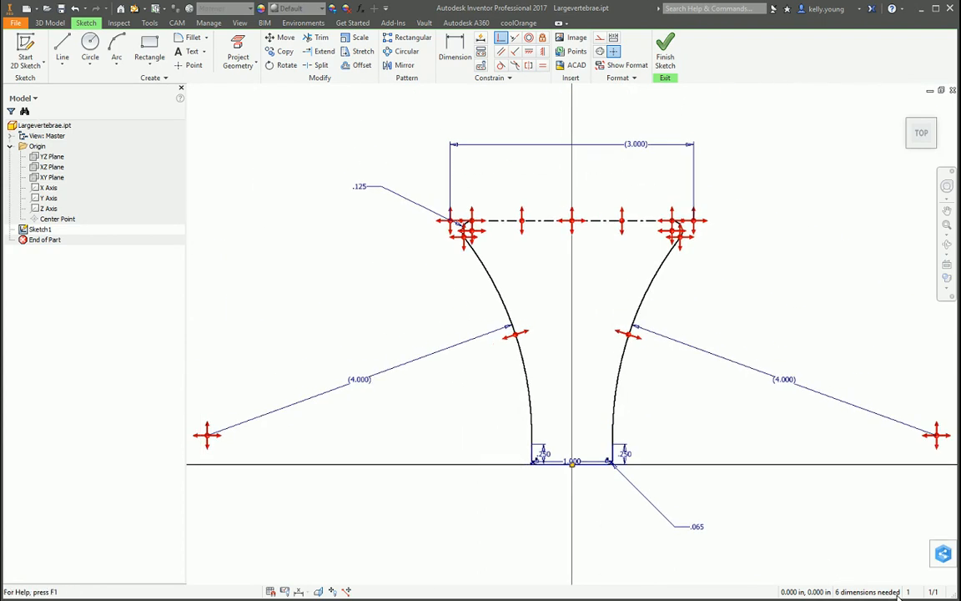
Try to dimension between the profile's top centerline and its bottom line.
{"action": "scroll", "coordinate": [462, 215], "scroll_direction": "down", "scroll_amount": 8}
{"action": "middle_click_drag", "start_coordinate": [518, 288], "coordinate": [302, 294]}
{"action": "scroll", "coordinate": [391, 290], "scroll_direction": "up", "scroll_amount": 6}
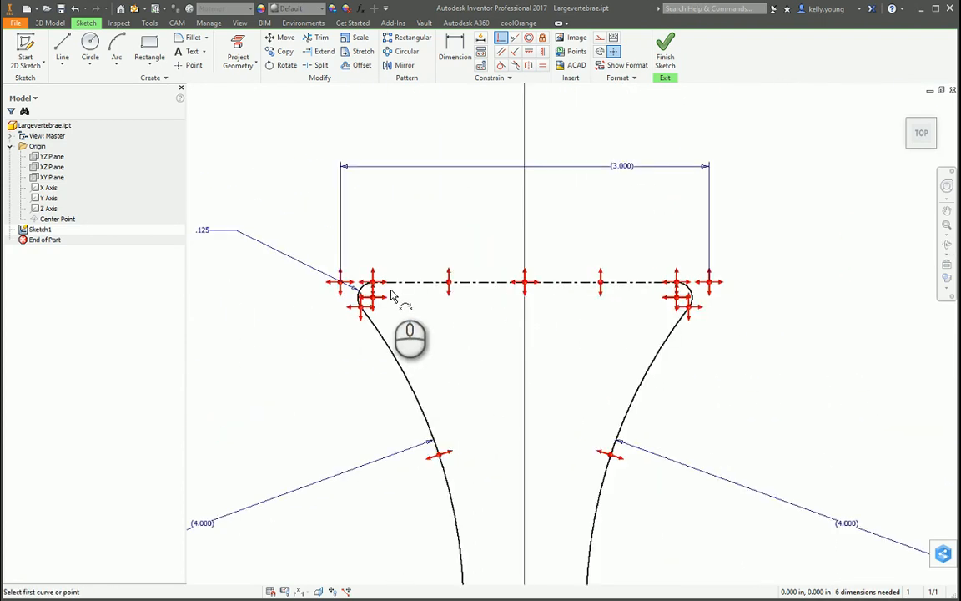
{"action": "middle_click_drag", "start_coordinate": [460, 303], "coordinate": [439, 199]}
{"action": "key", "text": "d"}
{"action": "left_click", "coordinate": [472, 174]}
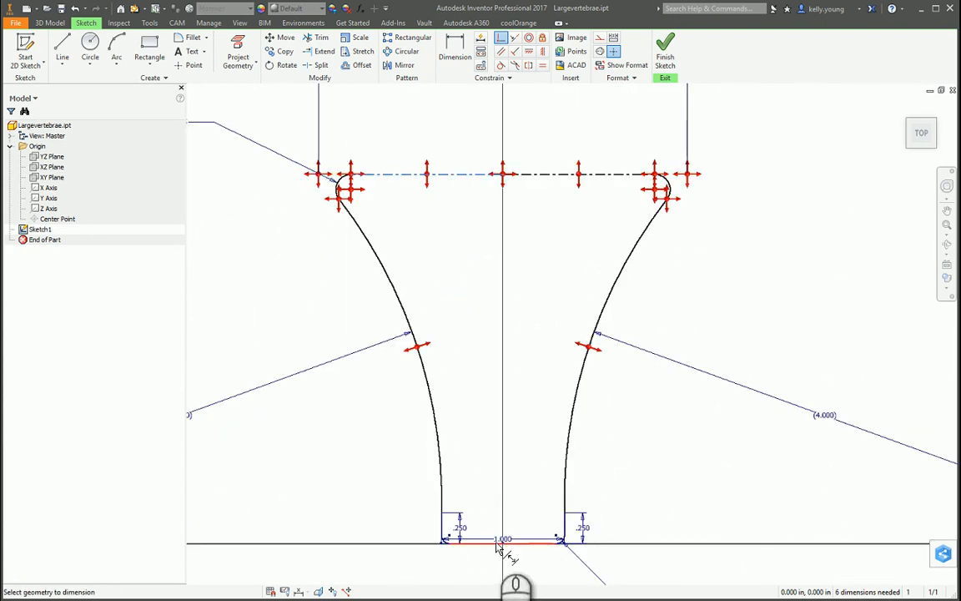
{"action": "left_click", "coordinate": [489, 540]}
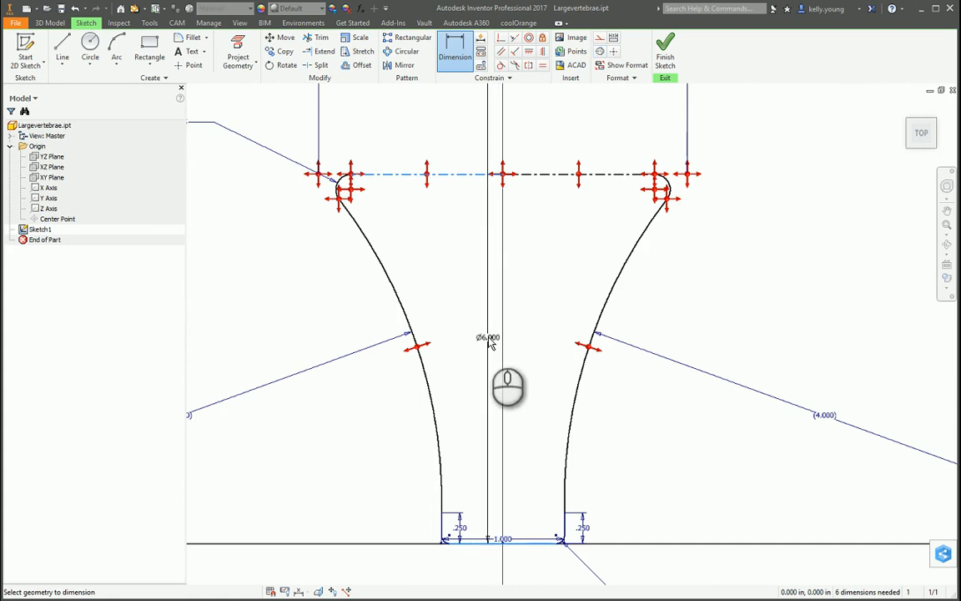
{"action": "key", "text": "Escape"}
Examine the centerline along the top of the profile and the degrees of freedom around it.
{"action": "middle_click_drag", "start_coordinate": [454, 167], "coordinate": [451, 227]}
{"action": "scroll", "coordinate": [450, 227], "scroll_direction": "up", "scroll_amount": 5}
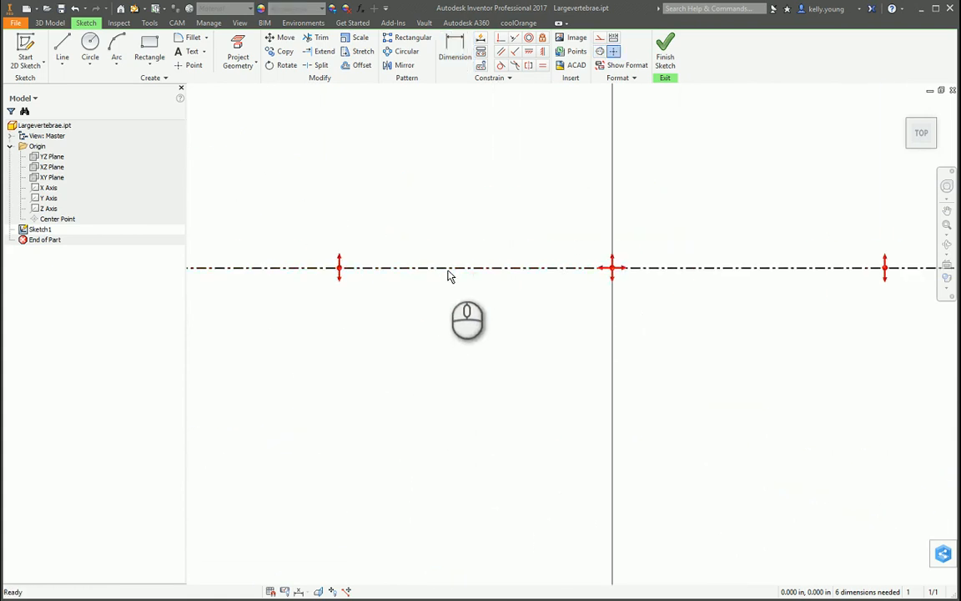
{"action": "left_click", "coordinate": [451, 269]}
{"action": "scroll", "coordinate": [451, 271], "scroll_direction": "down", "scroll_amount": 4}
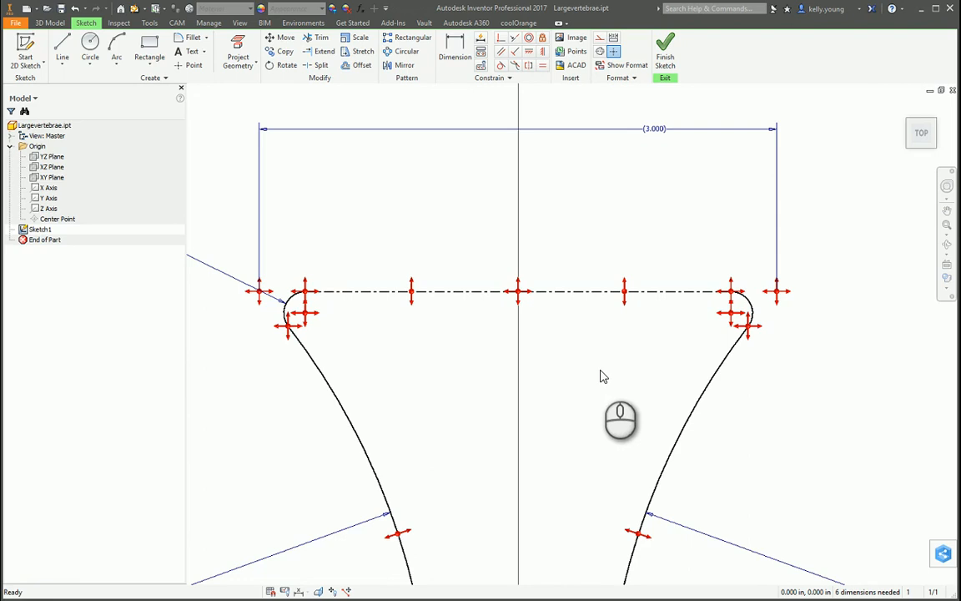
{"action": "scroll", "coordinate": [583, 375], "scroll_direction": "down", "scroll_amount": 5}
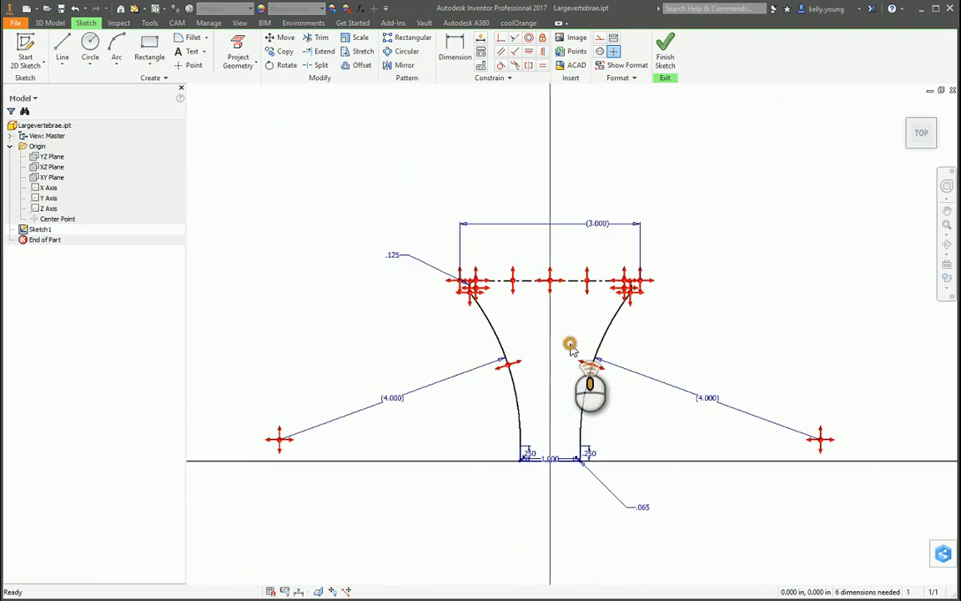
{"action": "scroll", "coordinate": [569, 350], "scroll_direction": "up", "scroll_amount": 3}
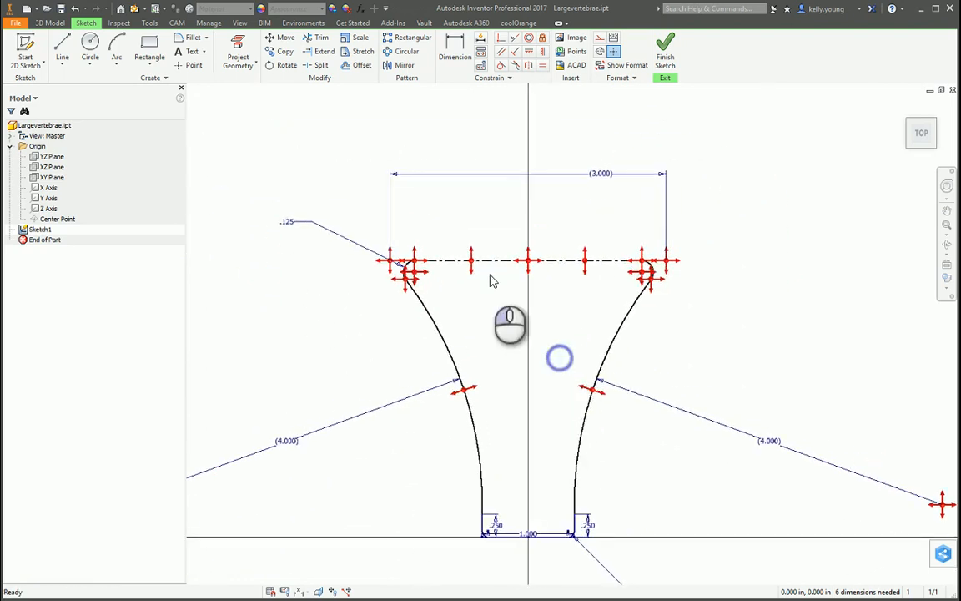
{"action": "scroll", "coordinate": [435, 268], "scroll_direction": "up", "scroll_amount": 4}
{"action": "scroll", "coordinate": [407, 273], "scroll_direction": "down", "scroll_amount": 6}
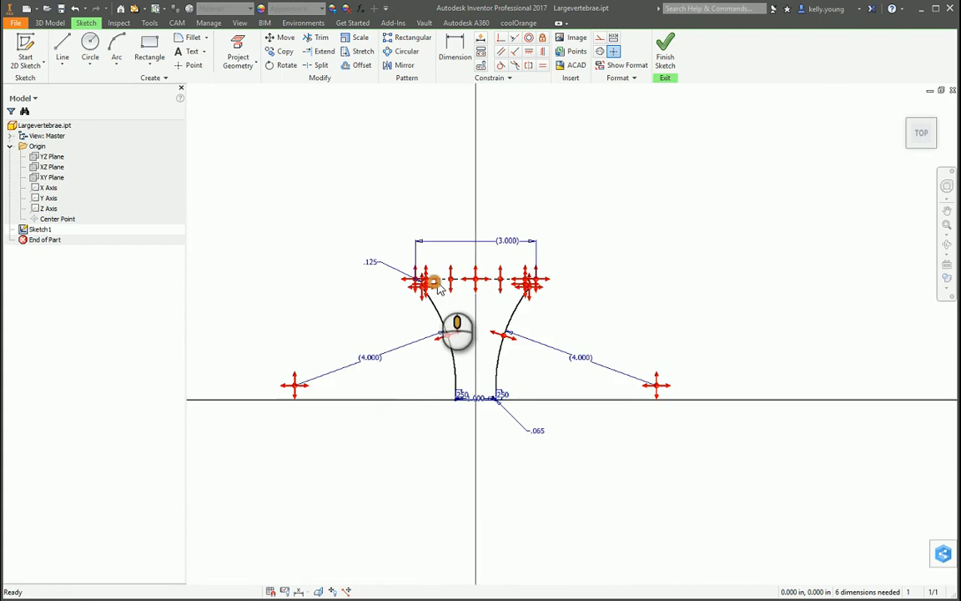
{"action": "scroll", "coordinate": [425, 281], "scroll_direction": "up", "scroll_amount": 3}
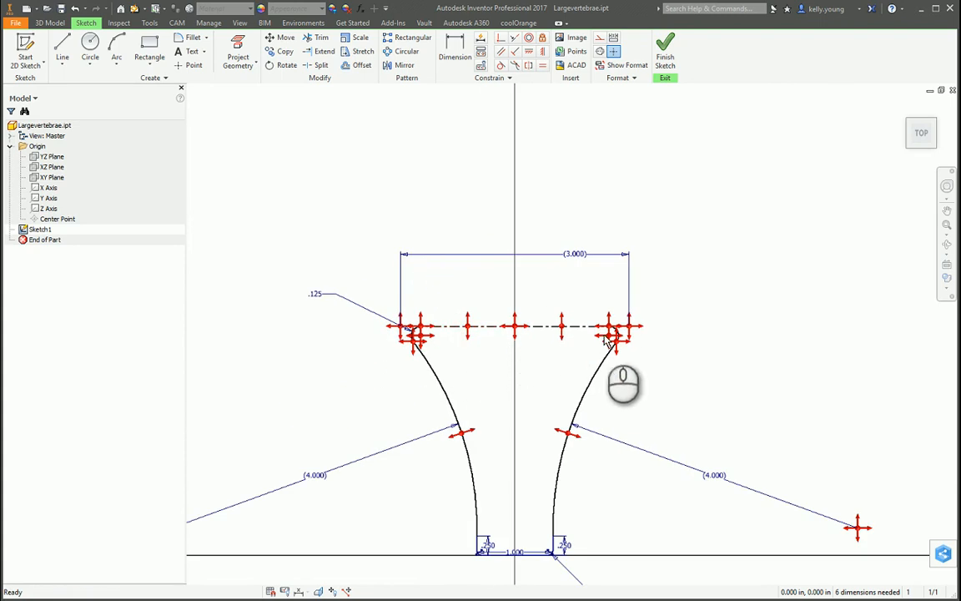
Finish the sketch and try a full Revolve of the profile about the top centerline.
{"action": "left_click", "coordinate": [671, 52]}
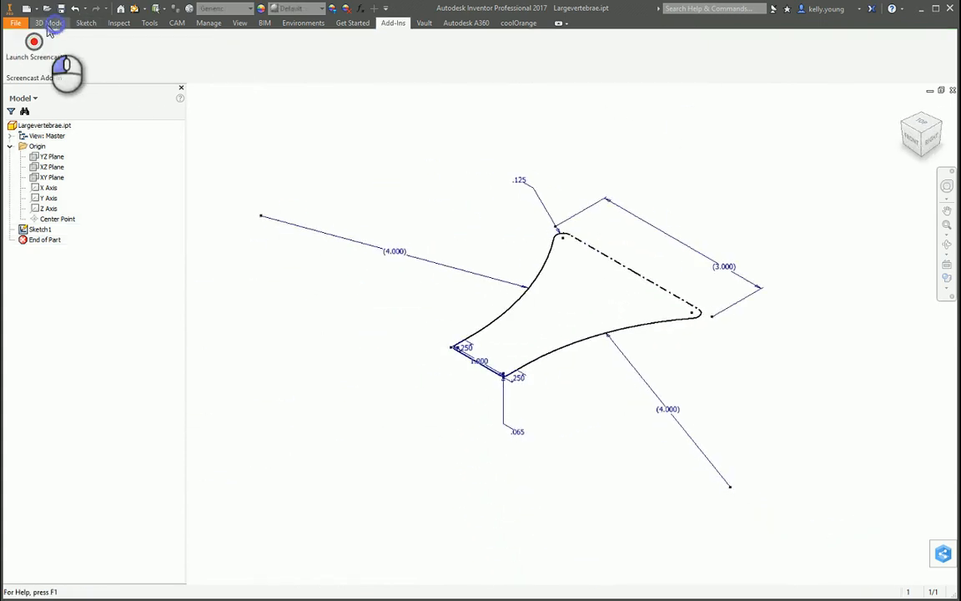
{"action": "left_click", "coordinate": [51, 24]}
{"action": "left_click", "coordinate": [89, 48]}
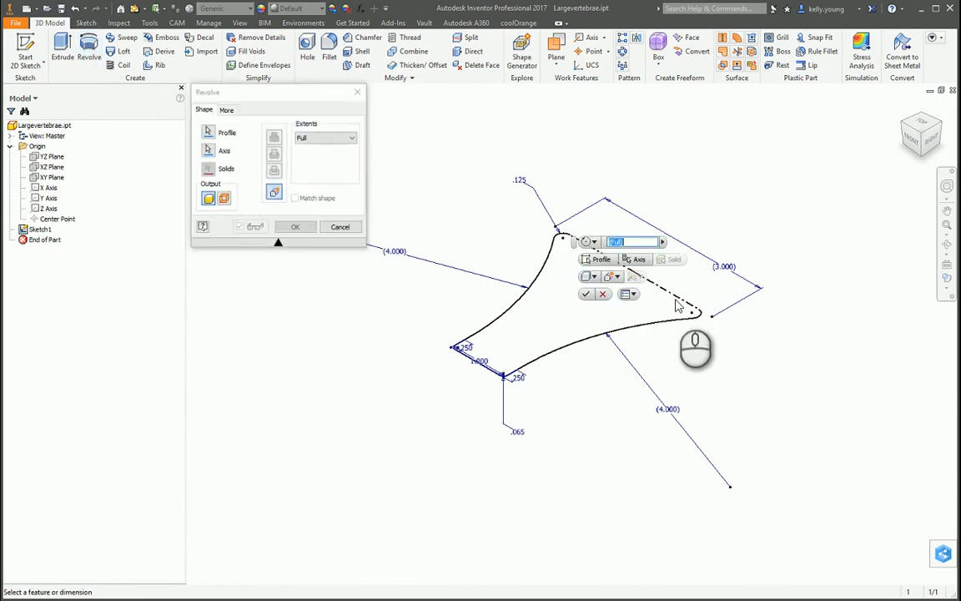
{"action": "middle_click_drag", "start_coordinate": [369, 427], "coordinate": [567, 329], "text": "shift"}
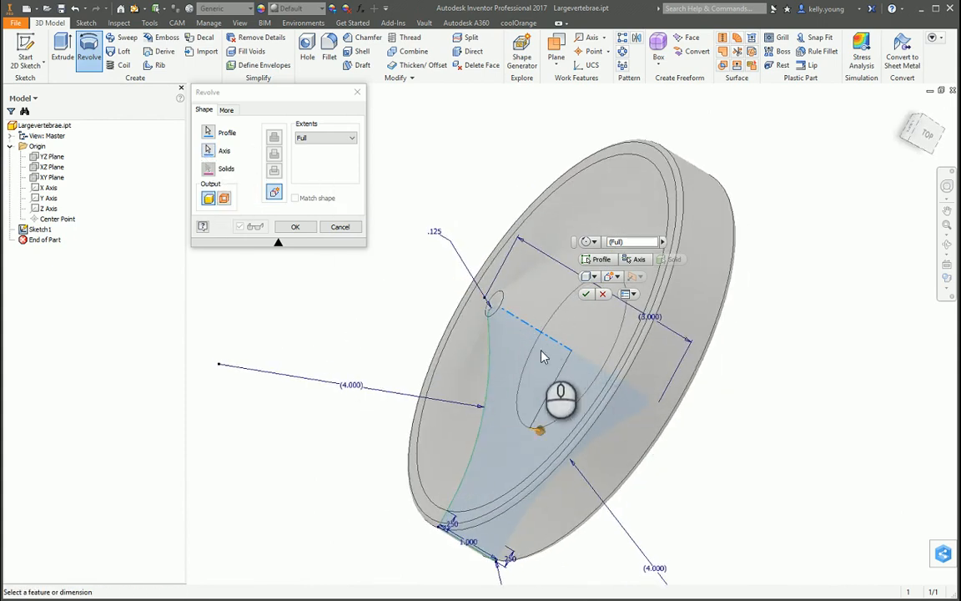
{"action": "key", "text": "Escape"}
Reopen Sketch1 for editing and change the profile's top centerline to a normal line.
{"action": "left_click", "coordinate": [43, 230]}
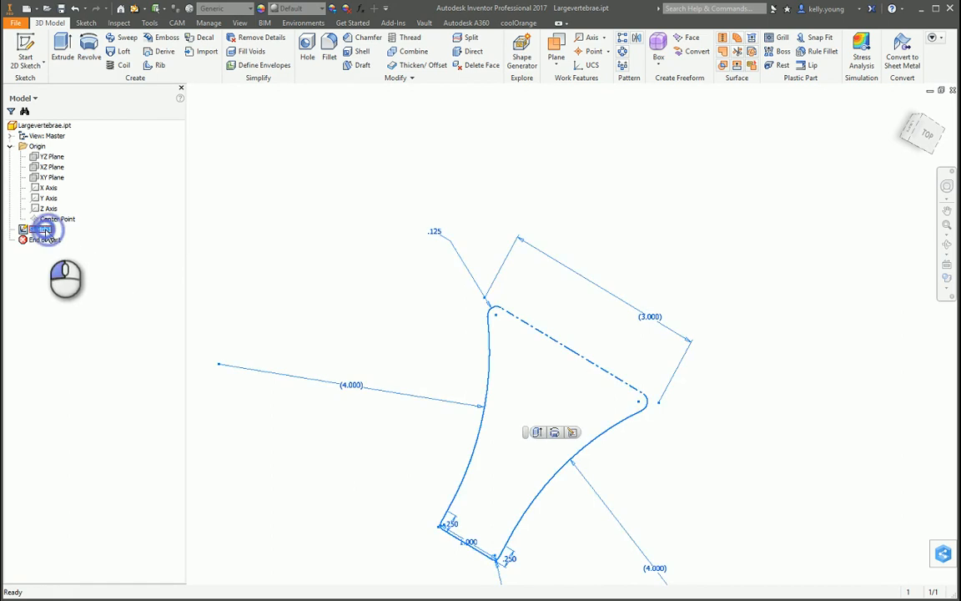
{"action": "double_click", "coordinate": [43, 229]}
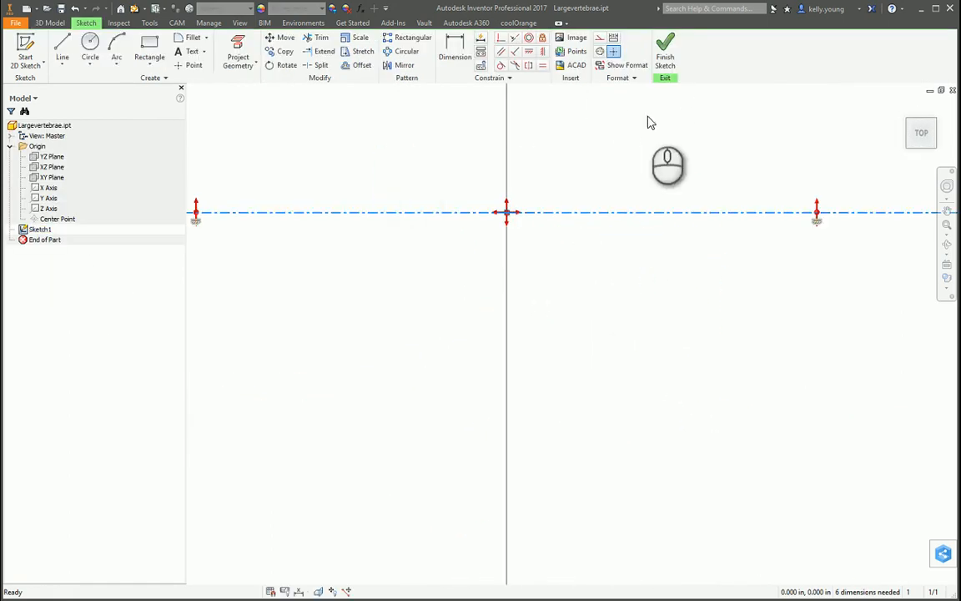
{"action": "left_click", "coordinate": [600, 52]}
{"action": "left_click", "coordinate": [572, 253]}
Draw a vertical line from the midpoint of the profile's top line to the origin point on its bottom line.
{"action": "scroll", "coordinate": [577, 290], "scroll_direction": "down", "scroll_amount": 7}
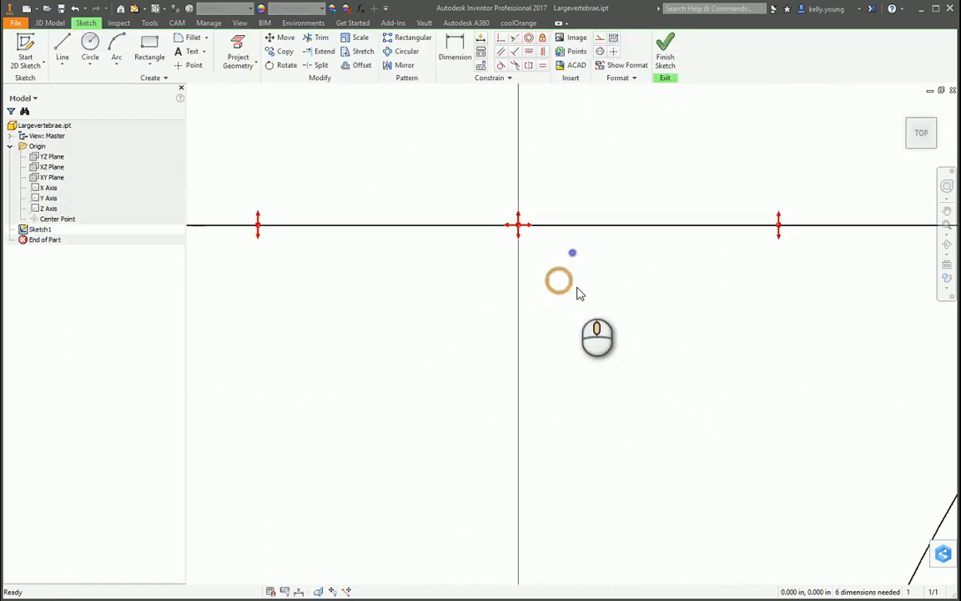
{"action": "scroll", "coordinate": [577, 289], "scroll_direction": "up", "scroll_amount": 3}
{"action": "middle_click_drag", "start_coordinate": [576, 288], "coordinate": [542, 183]}
{"action": "key", "text": "l"}
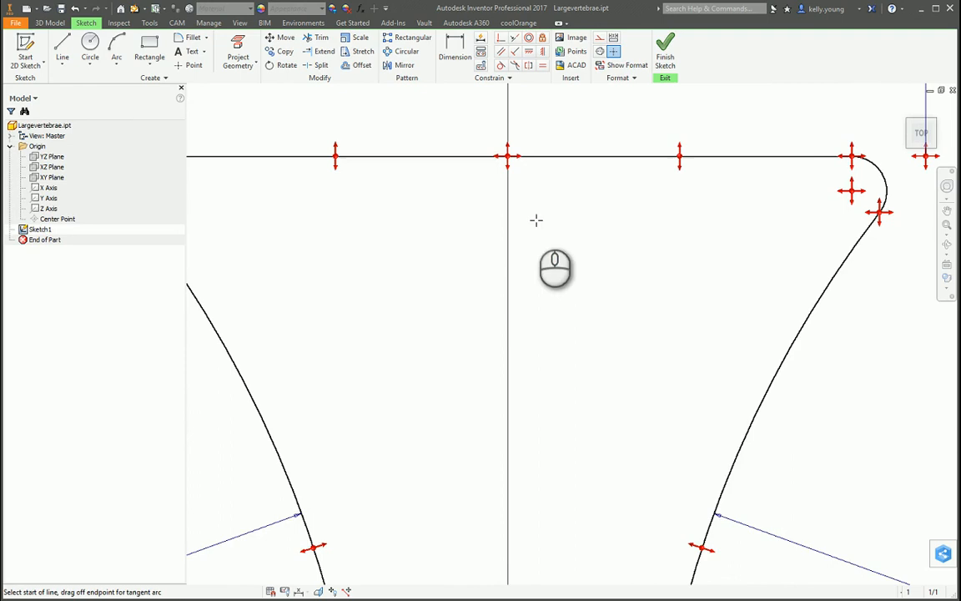
{"action": "left_click", "coordinate": [508, 155]}
{"action": "scroll", "coordinate": [504, 511], "scroll_direction": "down", "scroll_amount": 6}
{"action": "mouse_move", "coordinate": [488, 543]}
{"action": "middle_mouse_down"}
{"action": "mouse_move", "coordinate": [514, 499]}
{"action": "mouse_move", "coordinate": [533, 354]}
{"action": "middle_mouse_up"}
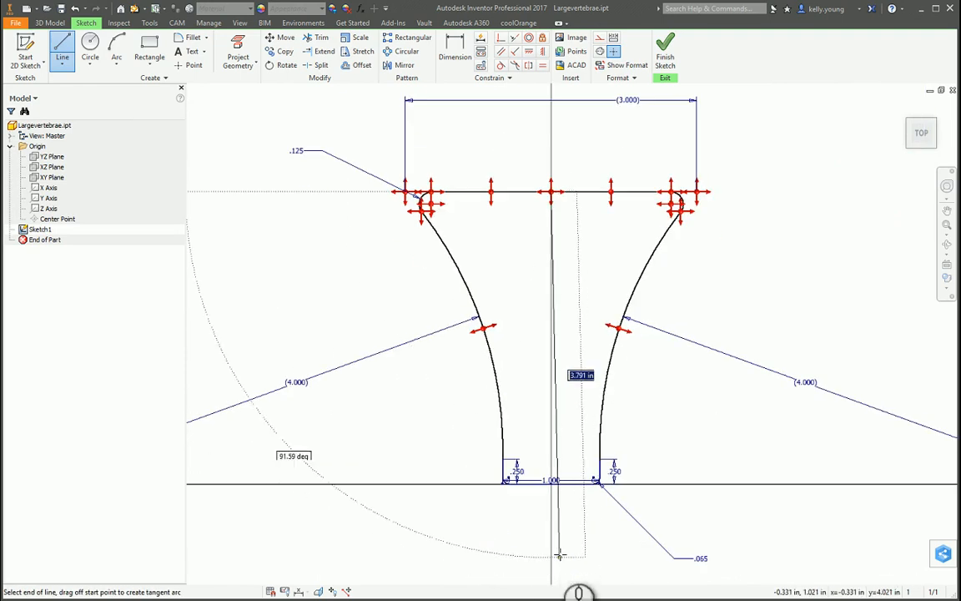
{"action": "left_click", "coordinate": [552, 481]}
{"action": "key", "text": "Escape"}
Convert the vertical middle line to a centerline and finish the sketch.
{"action": "left_click_drag", "start_coordinate": [583, 333], "coordinate": [538, 269]}
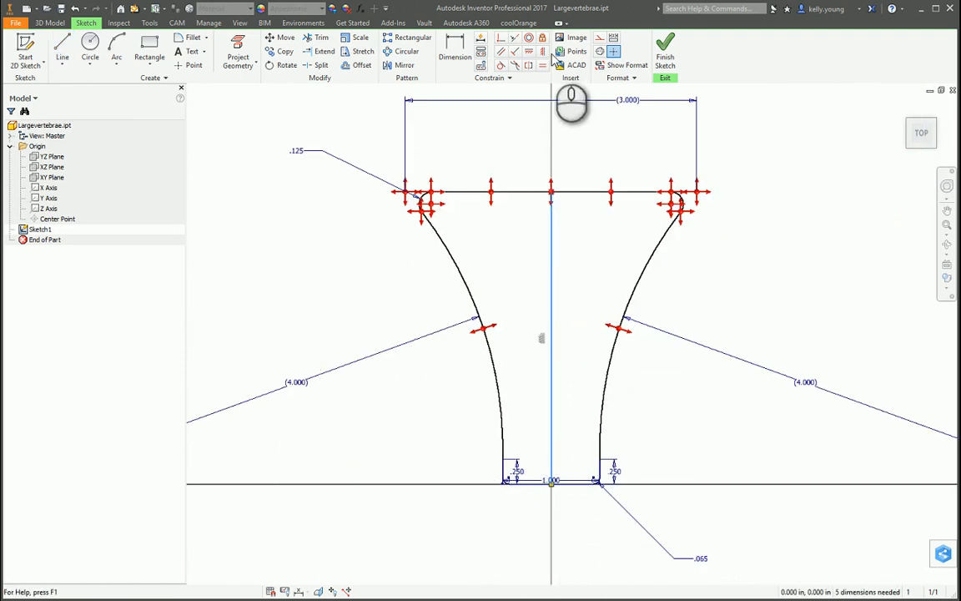
{"action": "left_click", "coordinate": [600, 52]}
{"action": "left_click", "coordinate": [605, 279]}
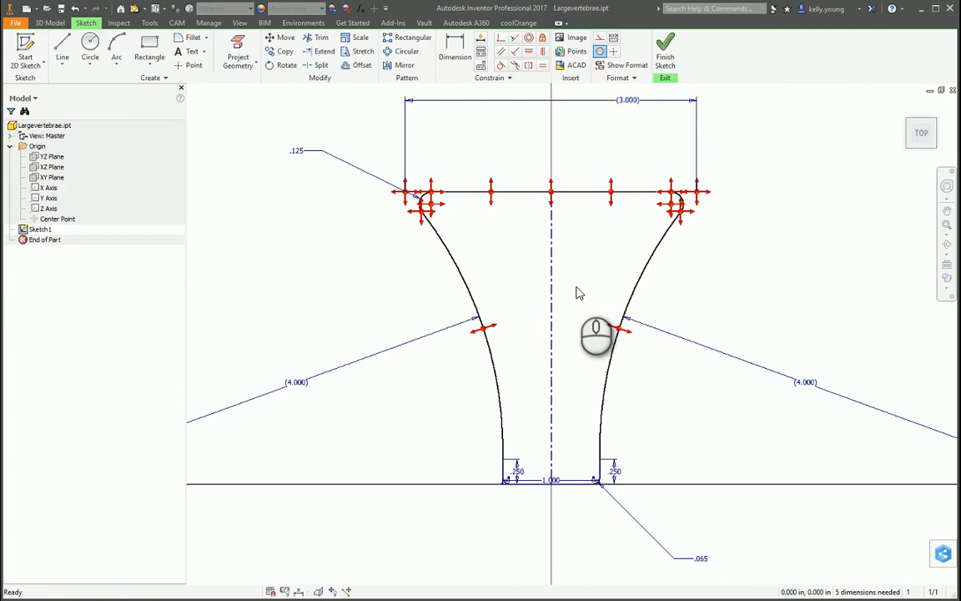
{"action": "left_click", "coordinate": [663, 48]}
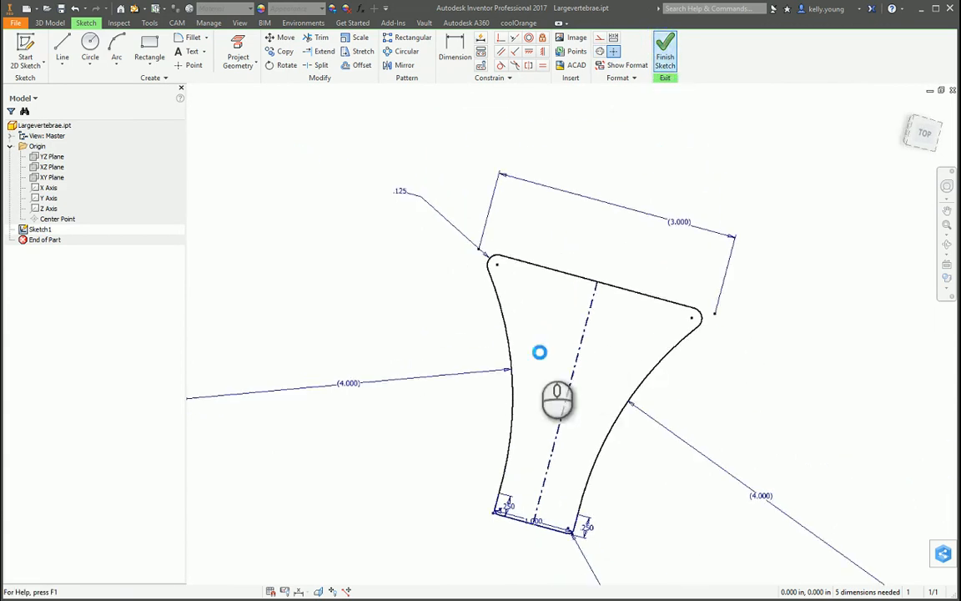
Try a full Revolve of one half of the profile about the vertical centerline.
{"action": "left_click", "coordinate": [89, 49]}
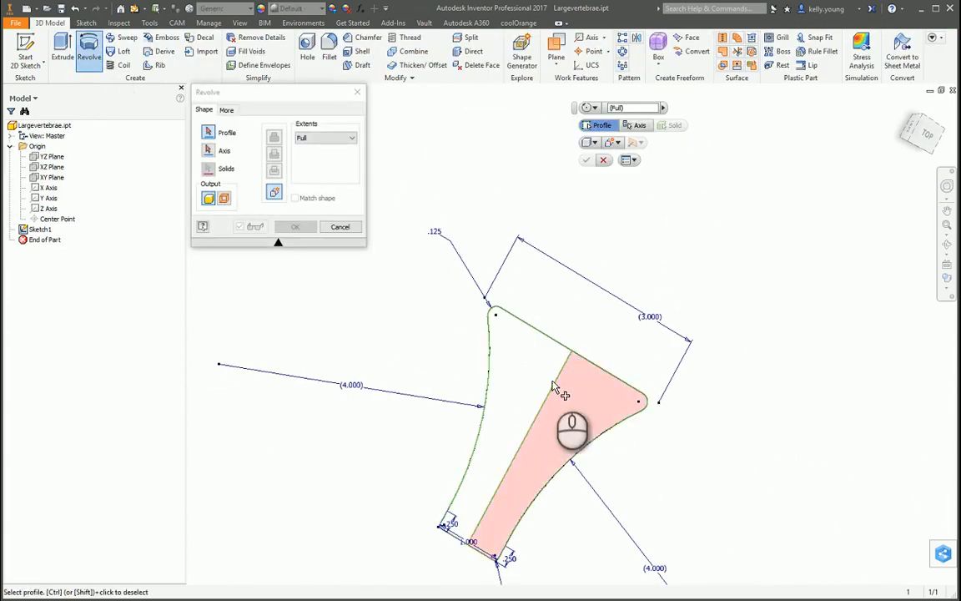
{"action": "left_click", "coordinate": [505, 379]}
{"action": "left_click", "coordinate": [209, 151]}
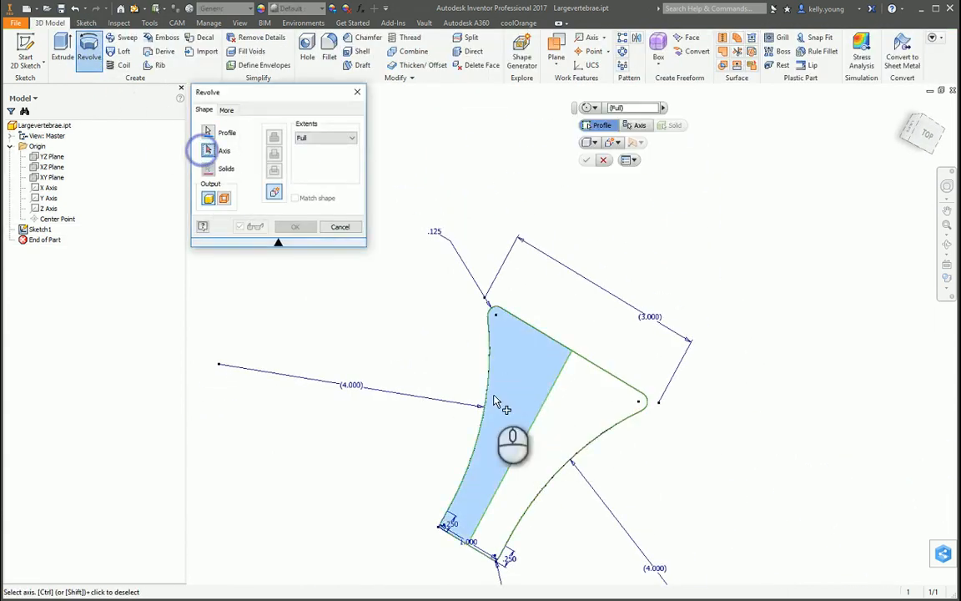
{"action": "left_click", "coordinate": [551, 388]}
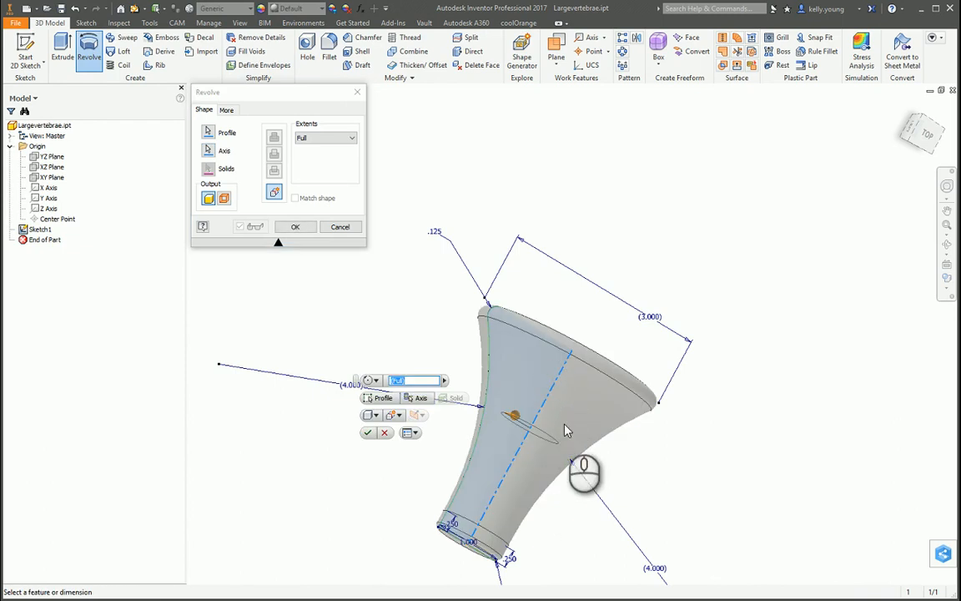
{"action": "mouse_move", "coordinate": [560, 432]}
{"action": "middle_mouse_down", "text": "shift"}
{"action": "mouse_move", "coordinate": [564, 492]}
{"action": "mouse_move", "coordinate": [535, 417]}
{"action": "mouse_move", "coordinate": [553, 318]}
{"action": "mouse_move", "coordinate": [551, 461]}
{"action": "mouse_move", "coordinate": [388, 463]}
{"action": "mouse_move", "coordinate": [560, 460]}
{"action": "mouse_move", "coordinate": [510, 440]}
{"action": "middle_mouse_up", "text": "shift"}
{"action": "key", "text": "Escape"}
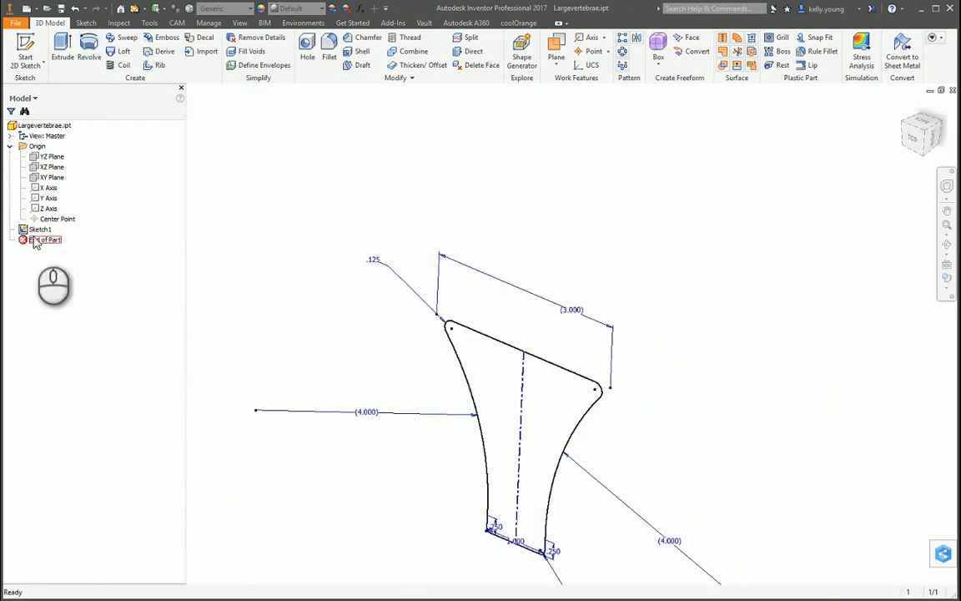
Reopen Sketch1 for editing and trim away the half of the profile on the right side of the centerline.
{"action": "double_click", "coordinate": [37, 229]}
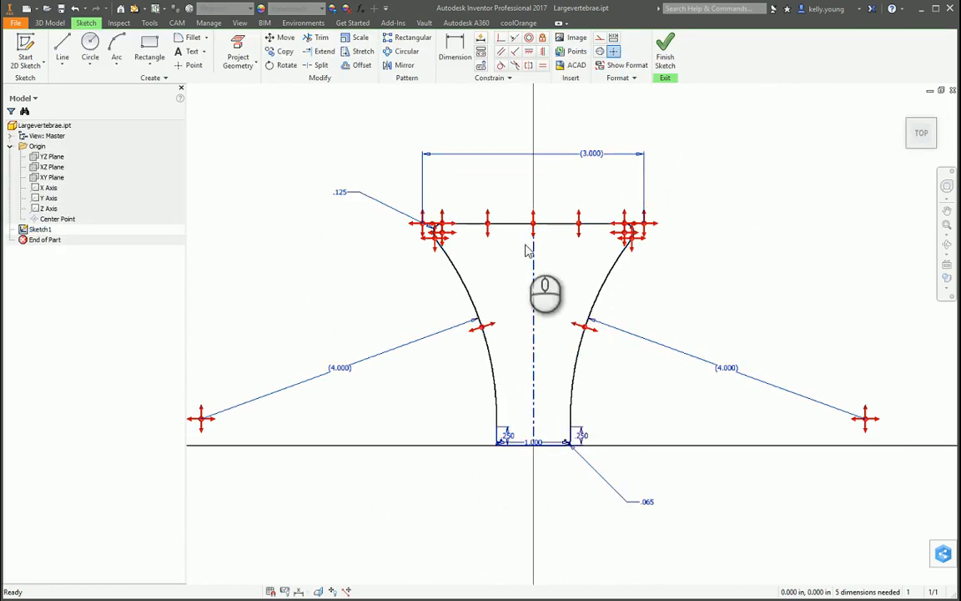
{"action": "left_click", "coordinate": [320, 38]}
{"action": "mouse_move", "coordinate": [571, 204]}
{"action": "left_mouse_down"}
{"action": "mouse_move", "coordinate": [546, 488]}
{"action": "mouse_move", "coordinate": [601, 257]}
{"action": "mouse_move", "coordinate": [626, 227]}
{"action": "mouse_move", "coordinate": [586, 327]}
{"action": "mouse_move", "coordinate": [564, 497]}
{"action": "left_mouse_up"}
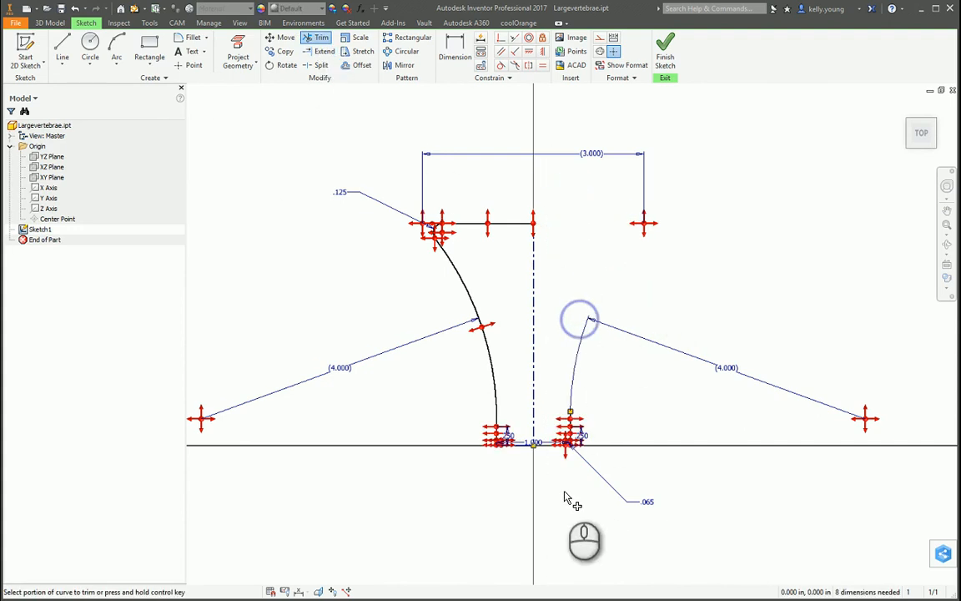
{"action": "mouse_move", "coordinate": [563, 437]}
{"action": "left_mouse_down"}
{"action": "mouse_move", "coordinate": [569, 475]}
{"action": "mouse_move", "coordinate": [547, 429]}
{"action": "left_mouse_up"}
{"action": "scroll", "coordinate": [573, 441], "scroll_direction": "up", "scroll_amount": 5}
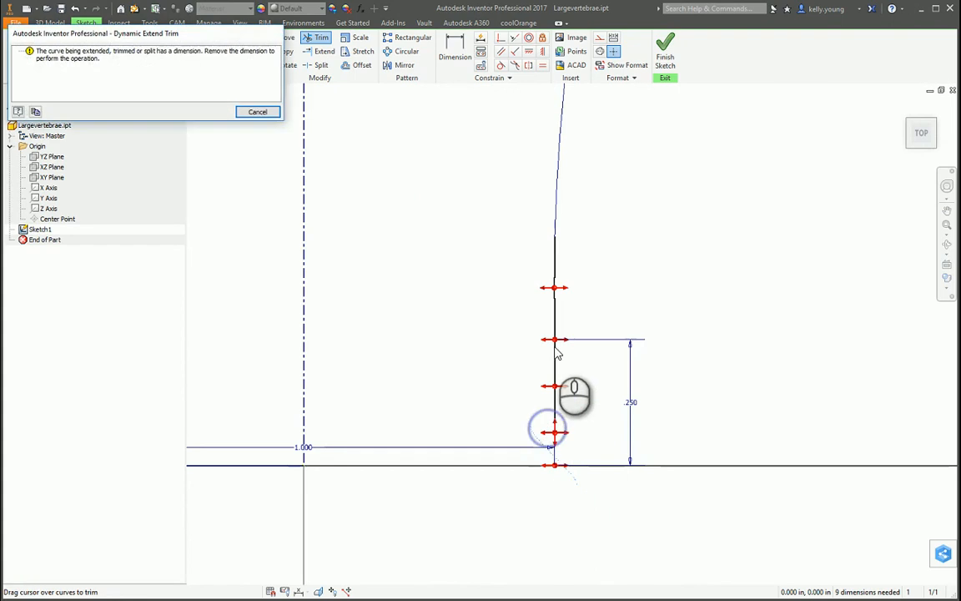
{"action": "key", "text": "Escape"}
Delete the leftover lower corner geometry right of the centerline and the stray upper corner point with its reference width dimension.
{"action": "left_click_drag", "start_coordinate": [684, 522], "coordinate": [510, 205]}
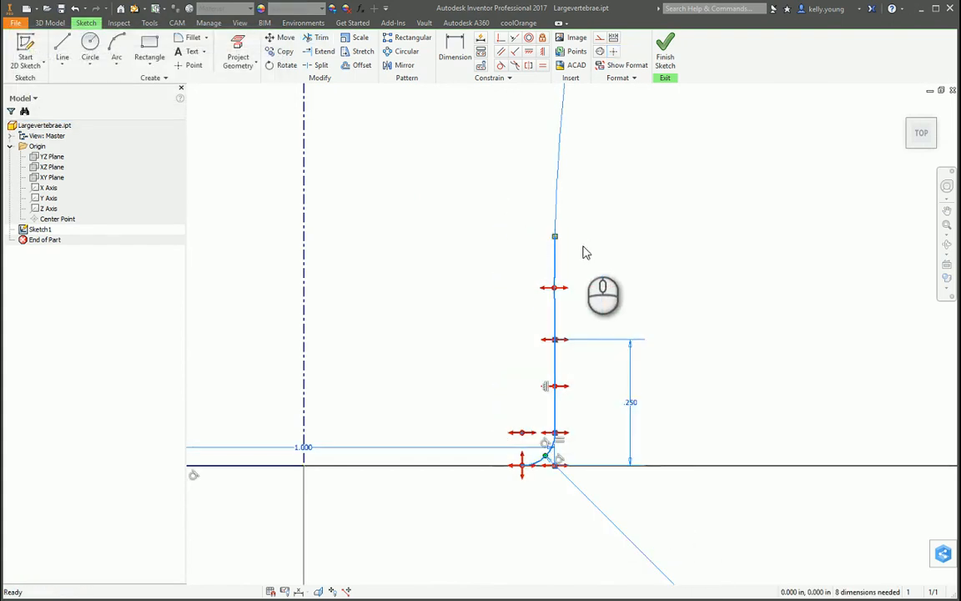
{"action": "key", "text": "Delete"}
{"action": "middle_click_drag", "start_coordinate": [572, 266], "coordinate": [549, 474]}
{"action": "scroll", "coordinate": [549, 368], "scroll_direction": "down", "scroll_amount": 5}
{"action": "middle_click_drag", "start_coordinate": [567, 322], "coordinate": [569, 520]}
{"action": "left_click", "coordinate": [682, 367]}
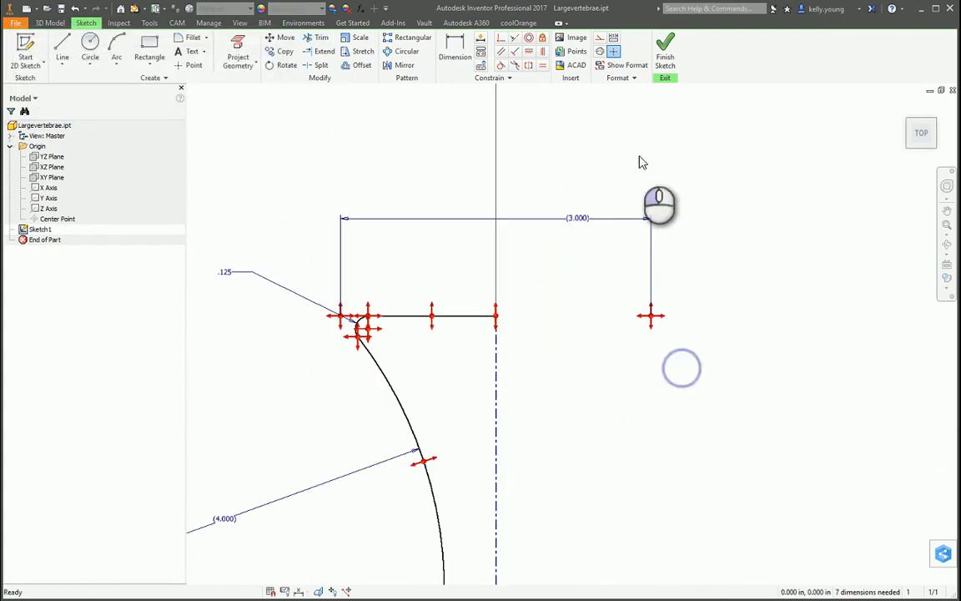
{"action": "key", "text": "Delete"}
Dimension the full height of the vertical centerline, accepting its existing value.
{"action": "middle_click_drag", "start_coordinate": [674, 326], "coordinate": [663, 167]}
{"action": "scroll", "coordinate": [663, 167], "scroll_direction": "down", "scroll_amount": 3}
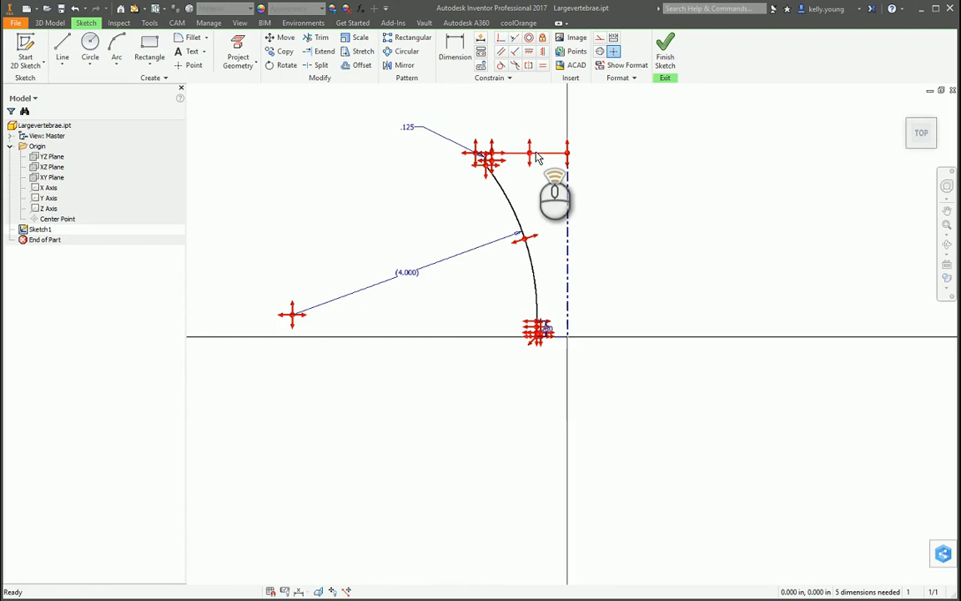
{"action": "scroll", "coordinate": [538, 159], "scroll_direction": "up", "scroll_amount": 3}
{"action": "scroll", "coordinate": [540, 494], "scroll_direction": "up", "scroll_amount": 3}
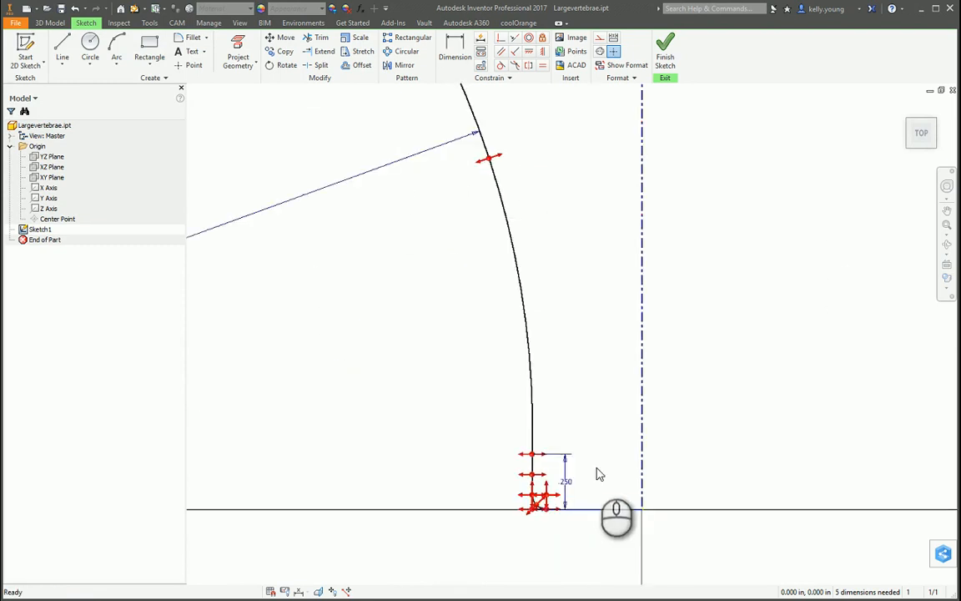
{"action": "middle_click_drag", "start_coordinate": [598, 448], "coordinate": [478, 534]}
{"action": "middle_click_drag", "start_coordinate": [424, 450], "coordinate": [431, 412]}
{"action": "scroll", "coordinate": [499, 505], "scroll_direction": "down", "scroll_amount": 2}
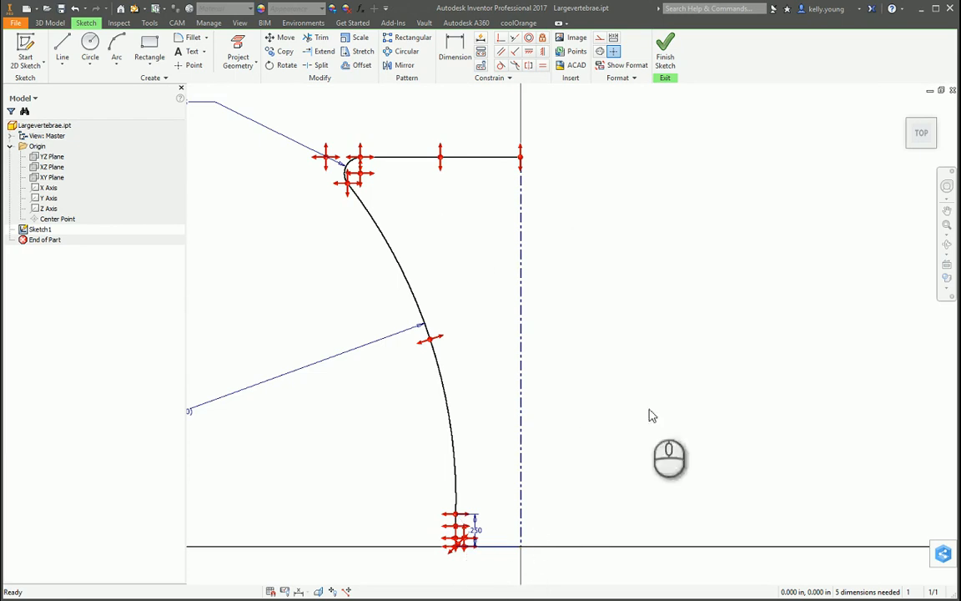
{"action": "scroll", "coordinate": [371, 162], "scroll_direction": "up", "scroll_amount": 5}
{"action": "scroll", "coordinate": [371, 162], "scroll_direction": "down", "scroll_amount": 2}
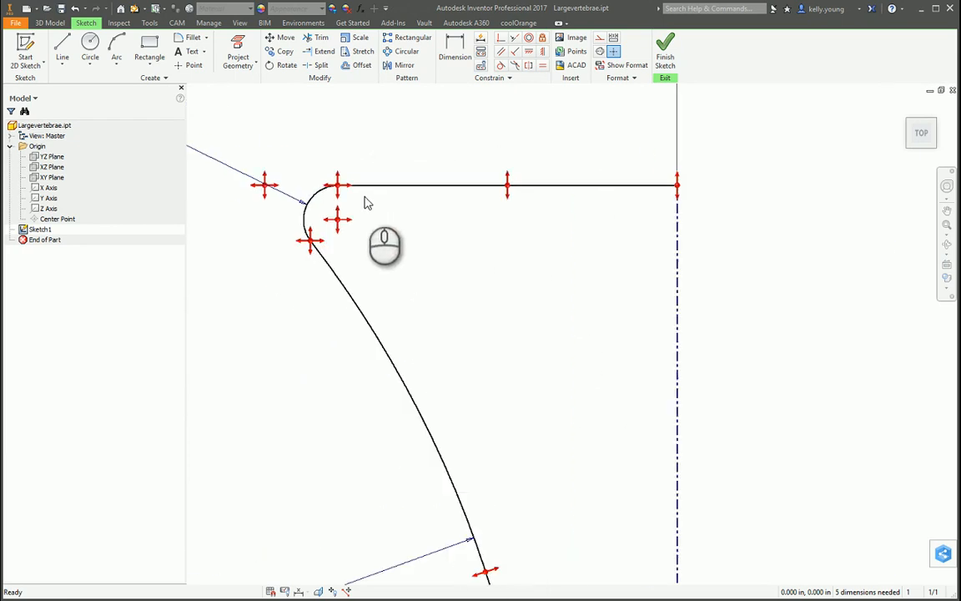
{"action": "key", "text": "d"}
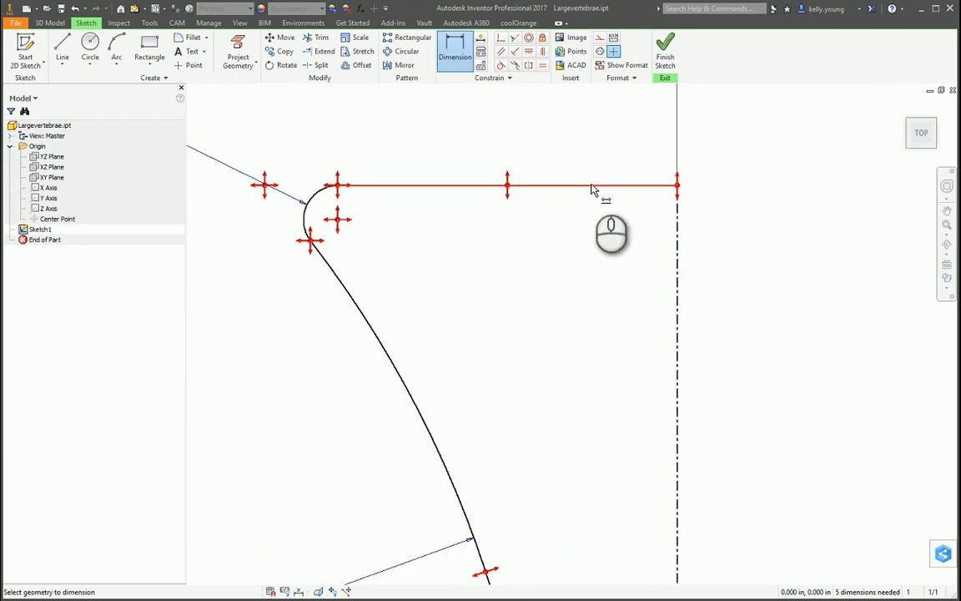
{"action": "scroll", "coordinate": [579, 165], "scroll_direction": "down", "scroll_amount": 3}
{"action": "left_click", "coordinate": [613, 222]}
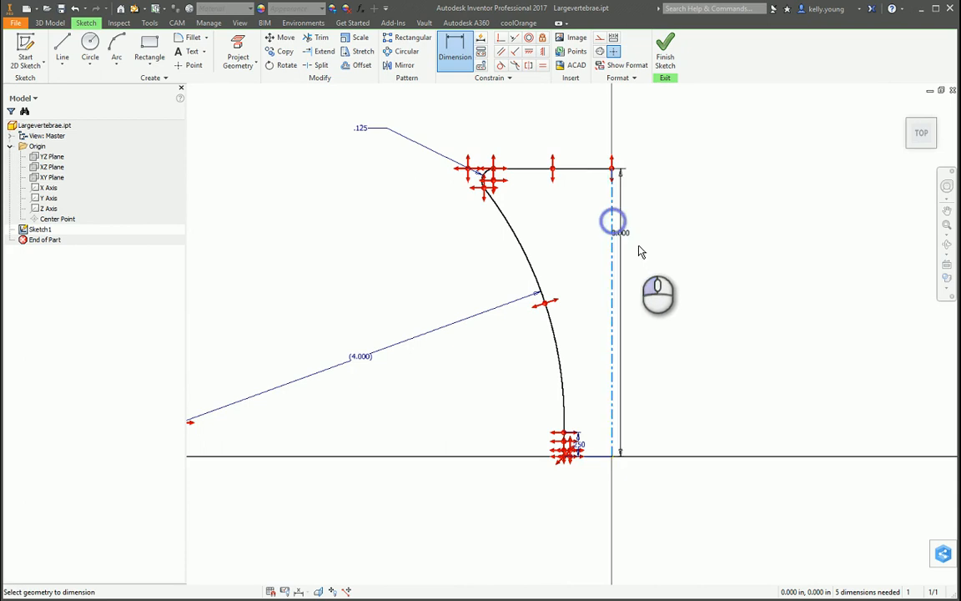
{"action": "left_click", "coordinate": [660, 258]}
{"action": "left_click", "coordinate": [721, 303]}
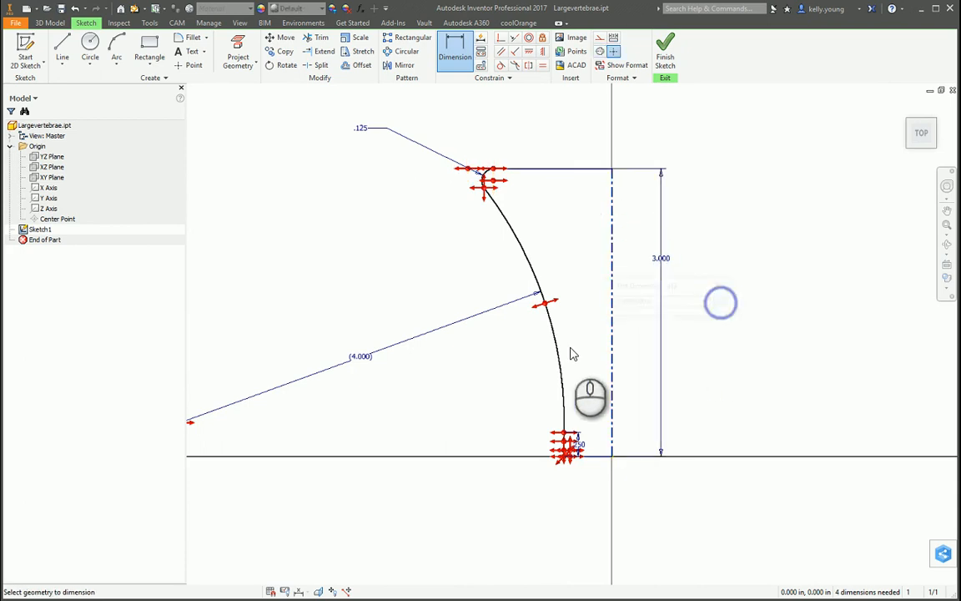
Add a diameter dimension from the short lower vertical line to the centerline, accepting its existing value.
{"action": "scroll", "coordinate": [559, 464], "scroll_direction": "up", "scroll_amount": 6}
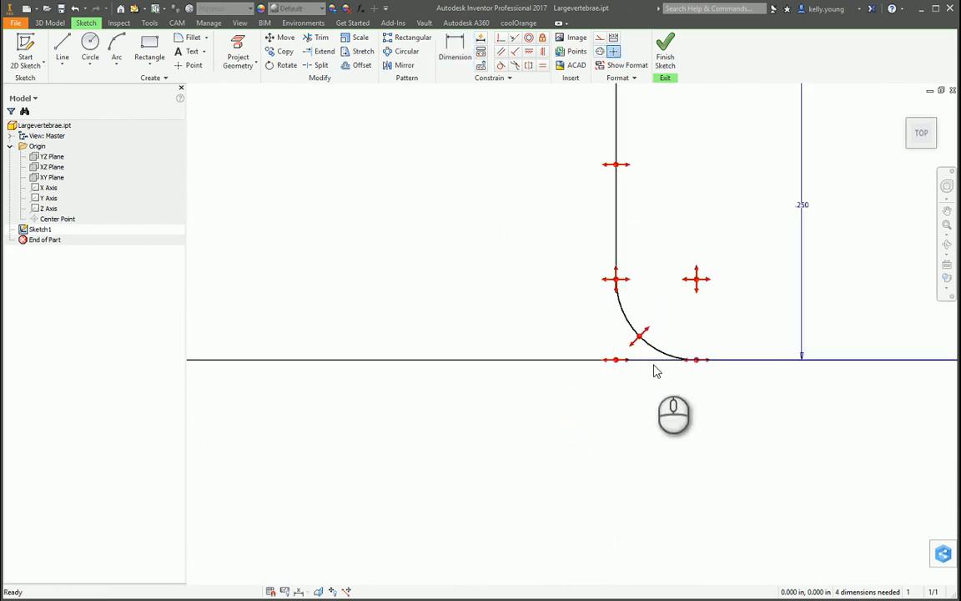
{"action": "middle_click_drag", "start_coordinate": [653, 366], "coordinate": [438, 484]}
{"action": "left_click", "coordinate": [401, 319]}
{"action": "scroll", "coordinate": [401, 320], "scroll_direction": "down", "scroll_amount": 2}
{"action": "scroll", "coordinate": [402, 324], "scroll_direction": "down", "scroll_amount": 3}
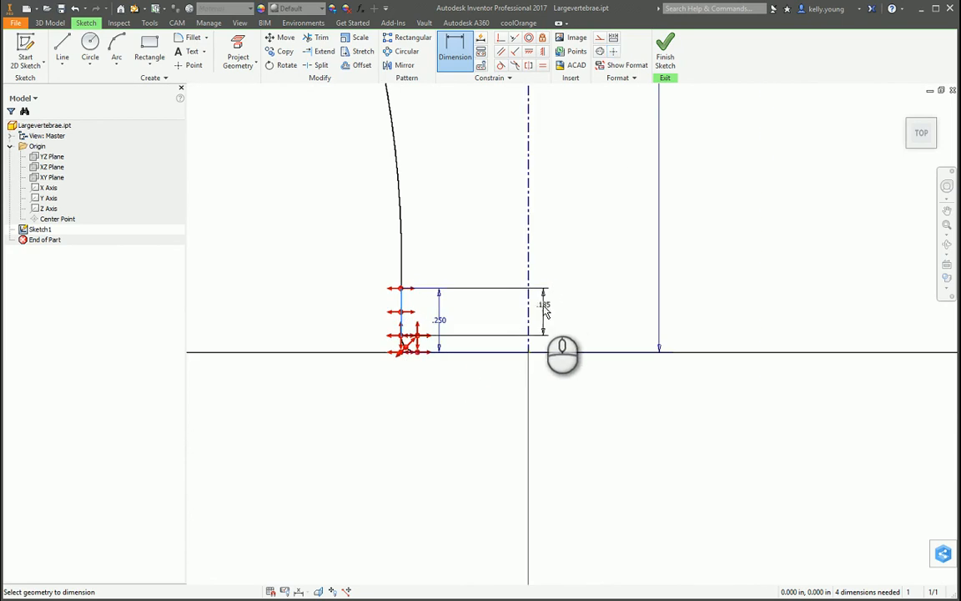
{"action": "left_click", "coordinate": [528, 315]}
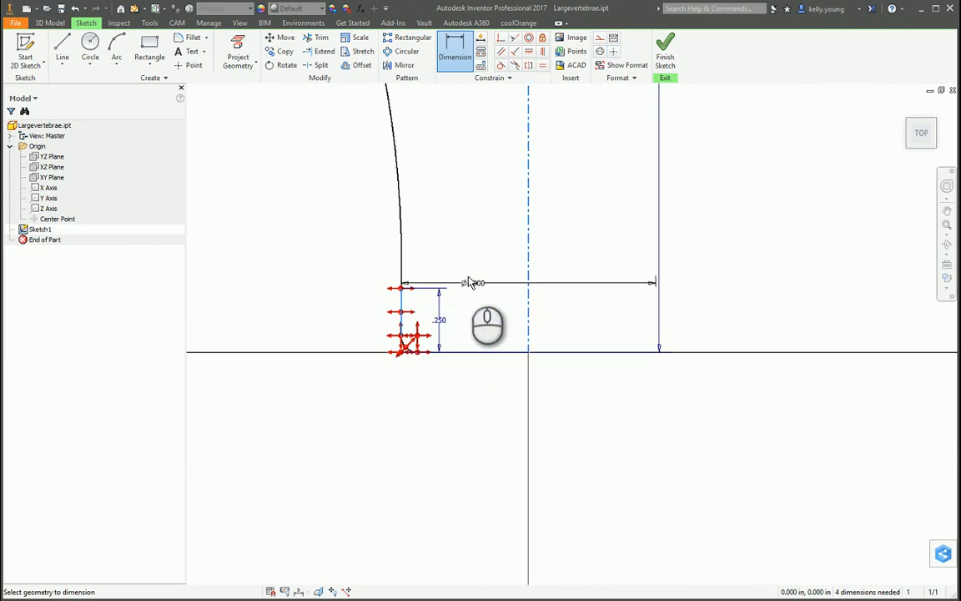
{"action": "left_click", "coordinate": [506, 306]}
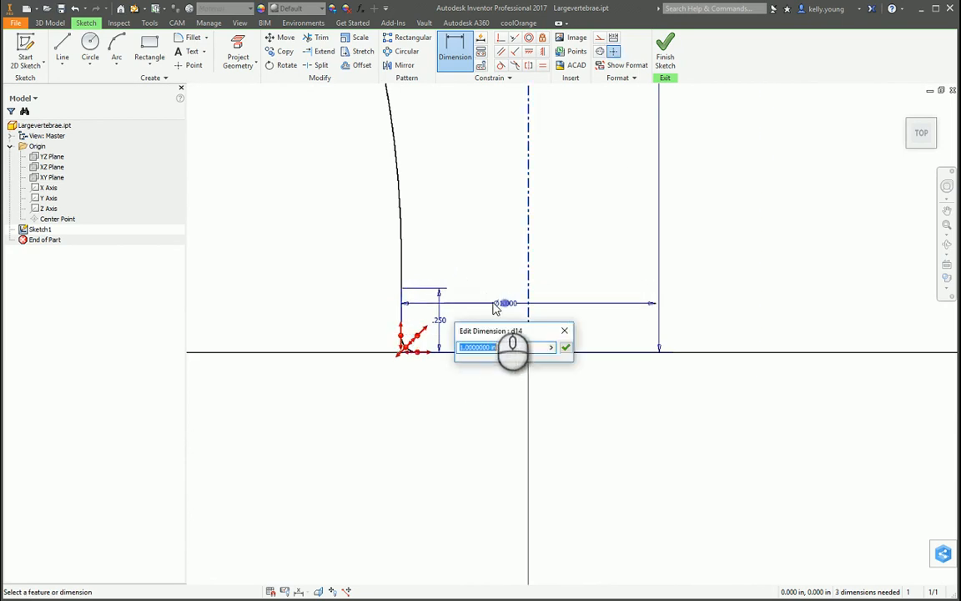
{"action": "left_click", "coordinate": [565, 347]}
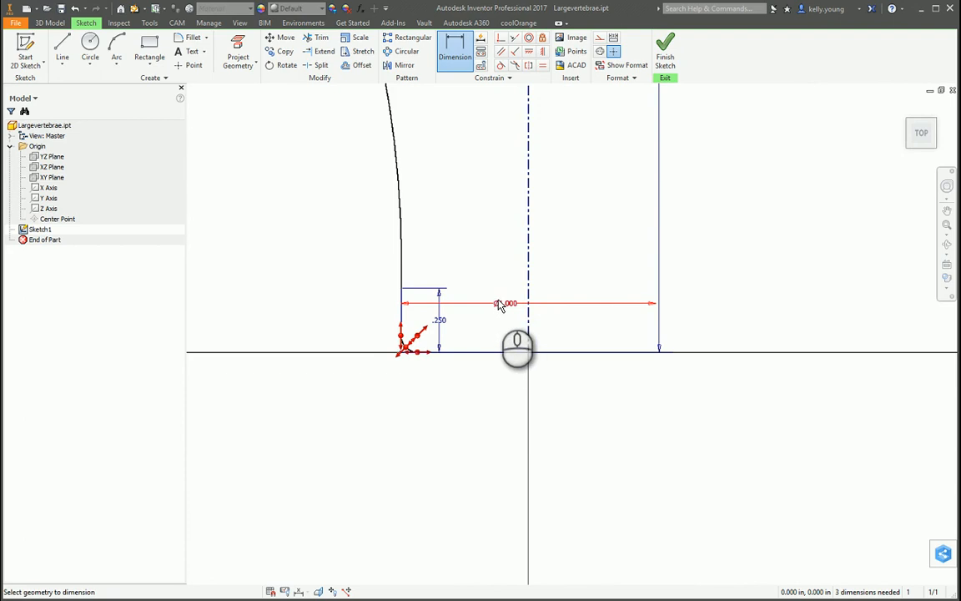
Change the centerline to a normal line and try dimensioning the short lower vertical line from it.
{"action": "key", "text": "Escape"}
{"action": "left_click_drag", "start_coordinate": [536, 262], "coordinate": [482, 212]}
{"action": "left_click", "coordinate": [600, 52]}
{"action": "left_click", "coordinate": [605, 170]}
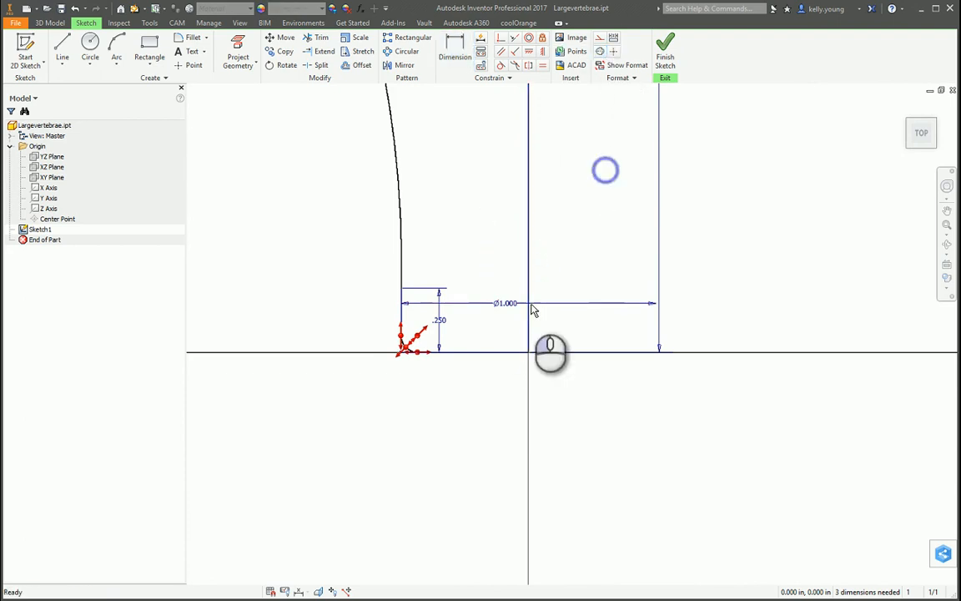
{"action": "key", "text": "d"}
{"action": "left_click", "coordinate": [528, 275]}
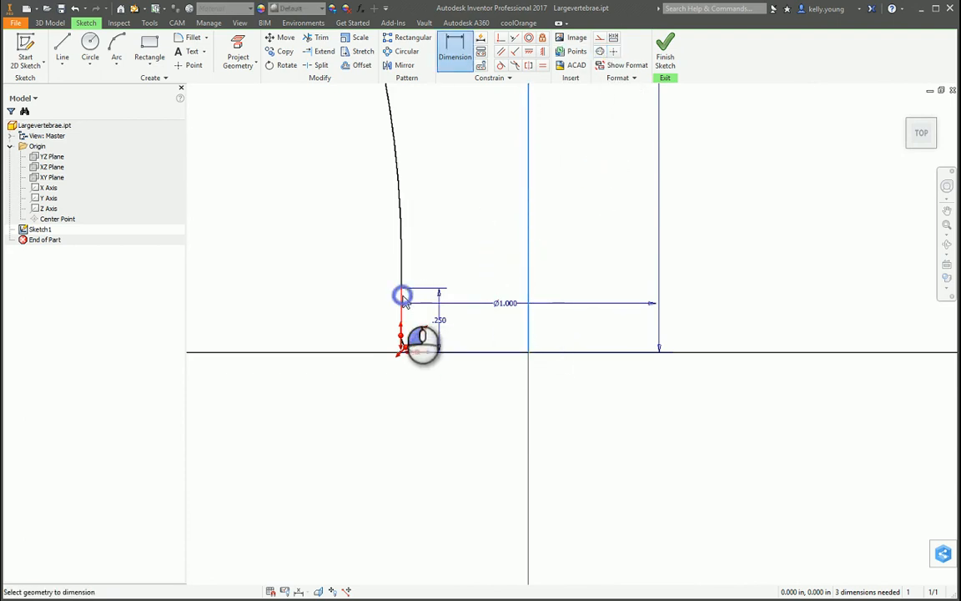
{"action": "left_click", "coordinate": [403, 297]}
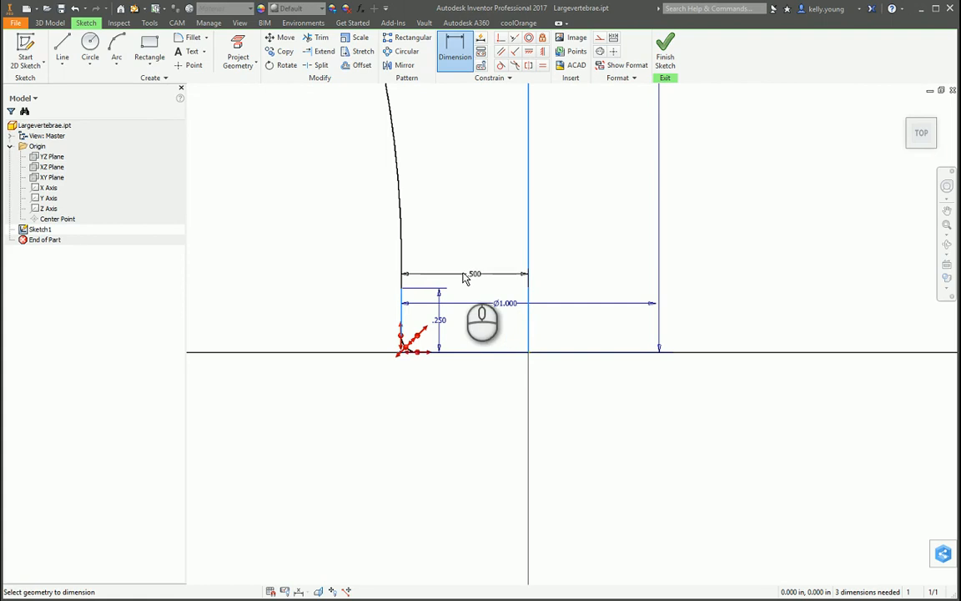
{"action": "key", "text": "Escape"}
Restore the vertical middle line to a centerline.
{"action": "left_click", "coordinate": [529, 293]}
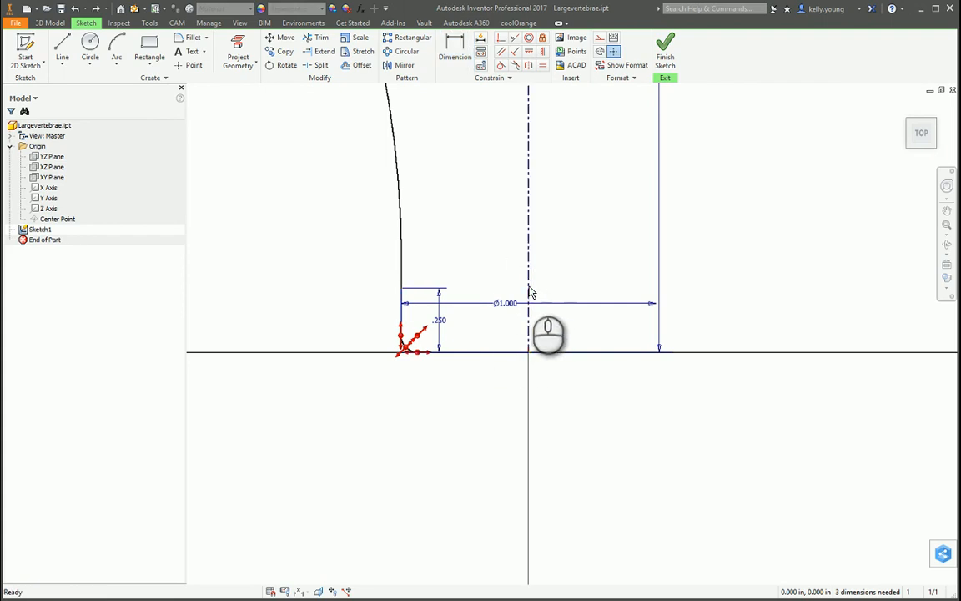
{"action": "left_click_drag", "start_coordinate": [543, 236], "coordinate": [499, 205]}
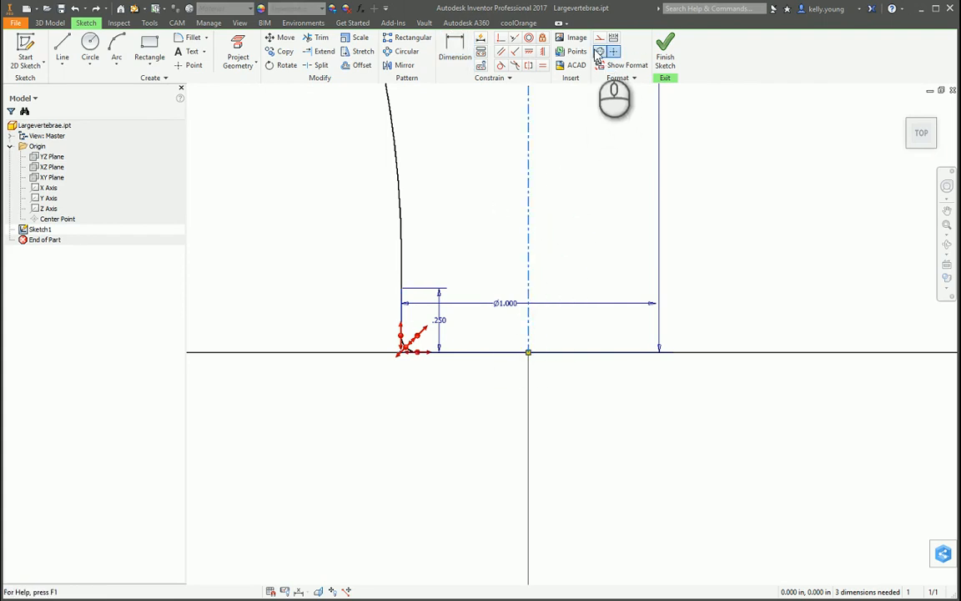
{"action": "left_click", "coordinate": [598, 52]}
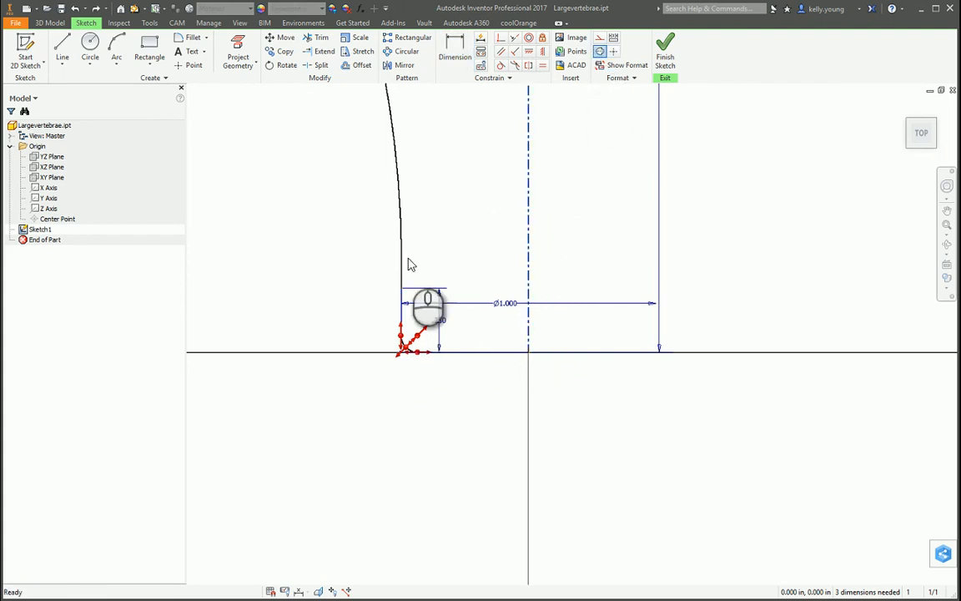
Add a radius dimension to the small arc at the profile's lower corner, accepting its existing value.
{"action": "scroll", "coordinate": [413, 359], "scroll_direction": "down", "scroll_amount": 5}
{"action": "key", "text": "d"}
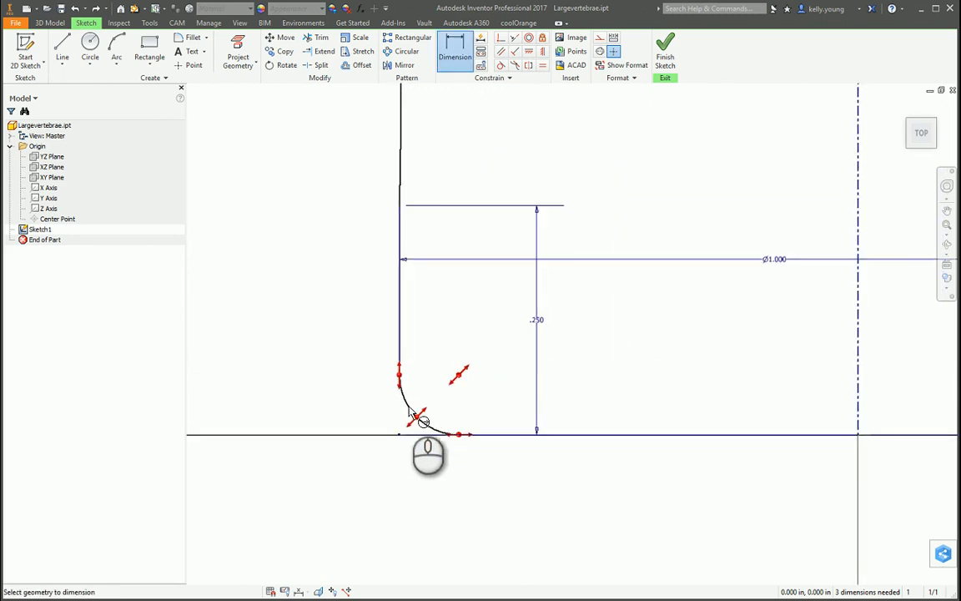
{"action": "left_click", "coordinate": [411, 412]}
{"action": "left_click", "coordinate": [429, 401]}
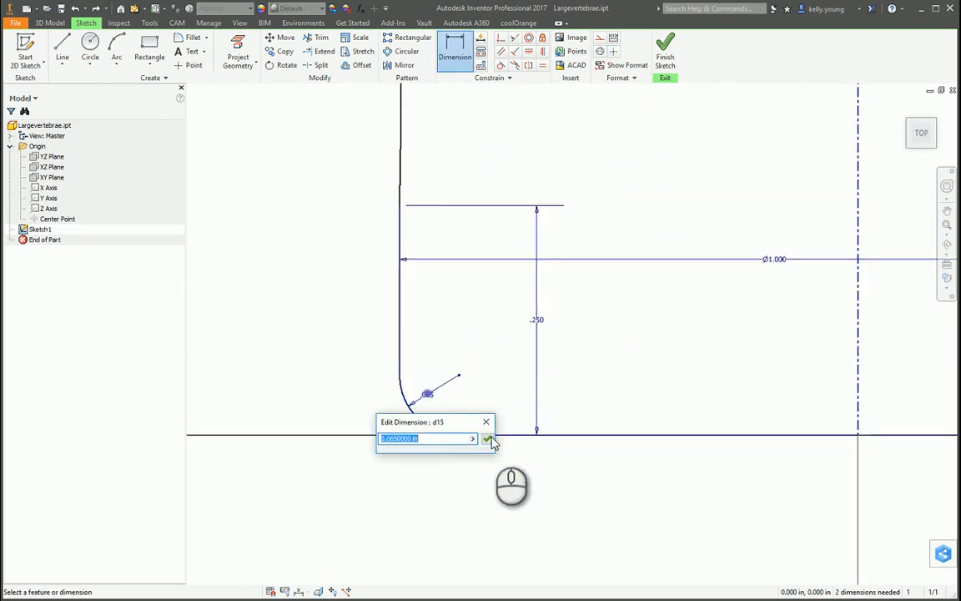
{"action": "left_click", "coordinate": [486, 440]}
Try to add a radius dimension to the arc at the profile's upper corner.
{"action": "scroll", "coordinate": [429, 398], "scroll_direction": "up", "scroll_amount": 6}
{"action": "middle_click_drag", "start_coordinate": [429, 389], "coordinate": [476, 551]}
{"action": "middle_click_drag", "start_coordinate": [403, 315], "coordinate": [430, 427]}
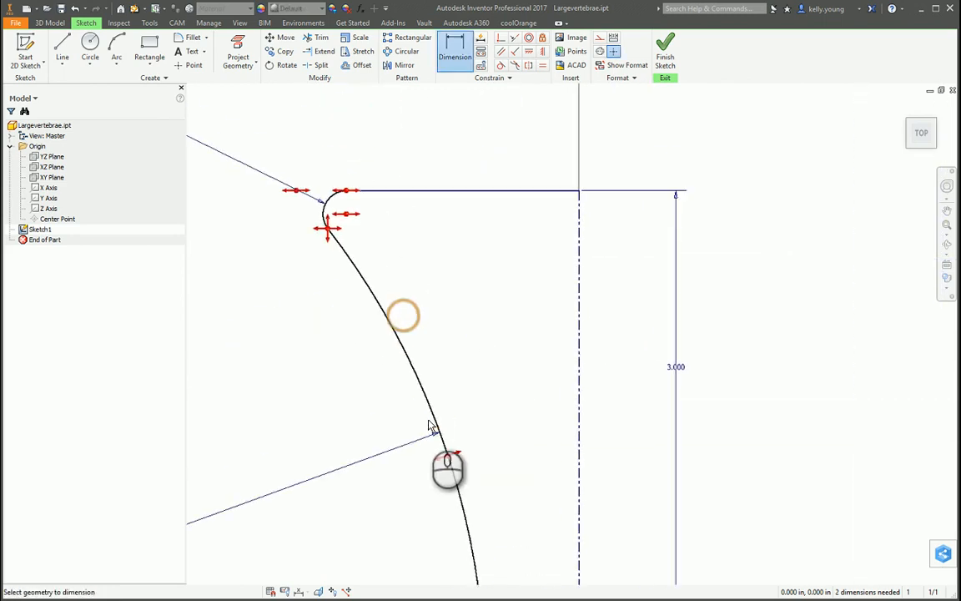
{"action": "left_click", "coordinate": [337, 197]}
{"action": "left_click", "coordinate": [338, 207]}
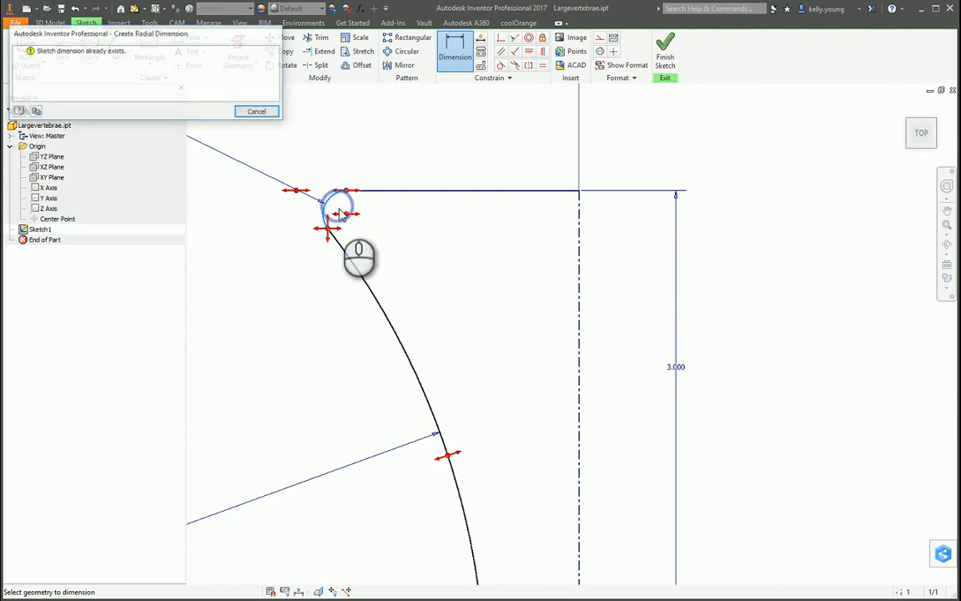
{"action": "left_click", "coordinate": [256, 111]}
Dimension the diameter from the centerline to the outer tangent of the upper corner arc and set it to 2.75 in.
{"action": "scroll", "coordinate": [336, 213], "scroll_direction": "down", "scroll_amount": 4}
{"action": "scroll", "coordinate": [337, 213], "scroll_direction": "up", "scroll_amount": 5}
{"action": "middle_click_drag", "start_coordinate": [292, 206], "coordinate": [486, 211]}
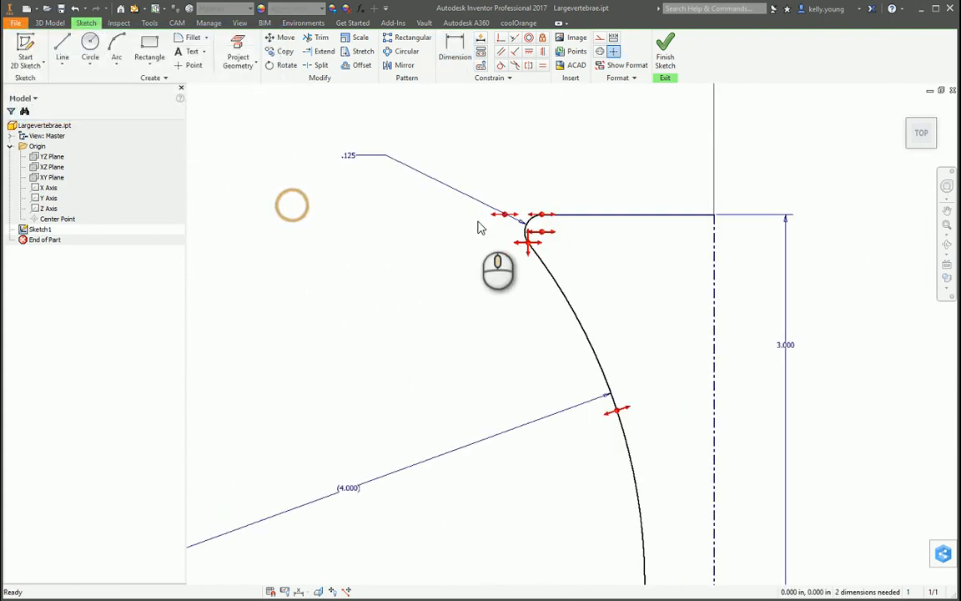
{"action": "middle_click_drag", "start_coordinate": [594, 244], "coordinate": [518, 276]}
{"action": "scroll", "coordinate": [480, 256], "scroll_direction": "down", "scroll_amount": 4}
{"action": "scroll", "coordinate": [413, 276], "scroll_direction": "down", "scroll_amount": 2}
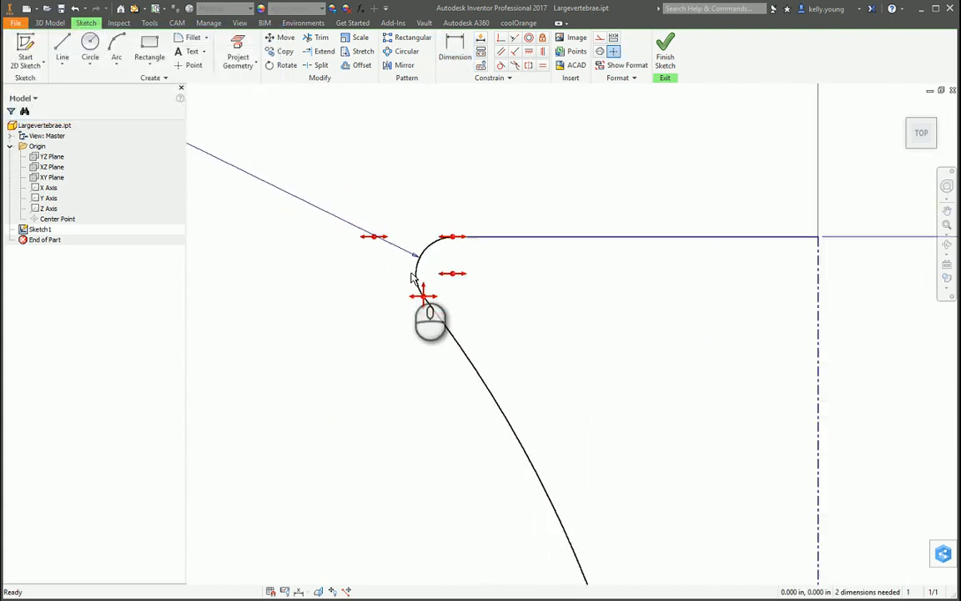
{"action": "key", "text": "d"}
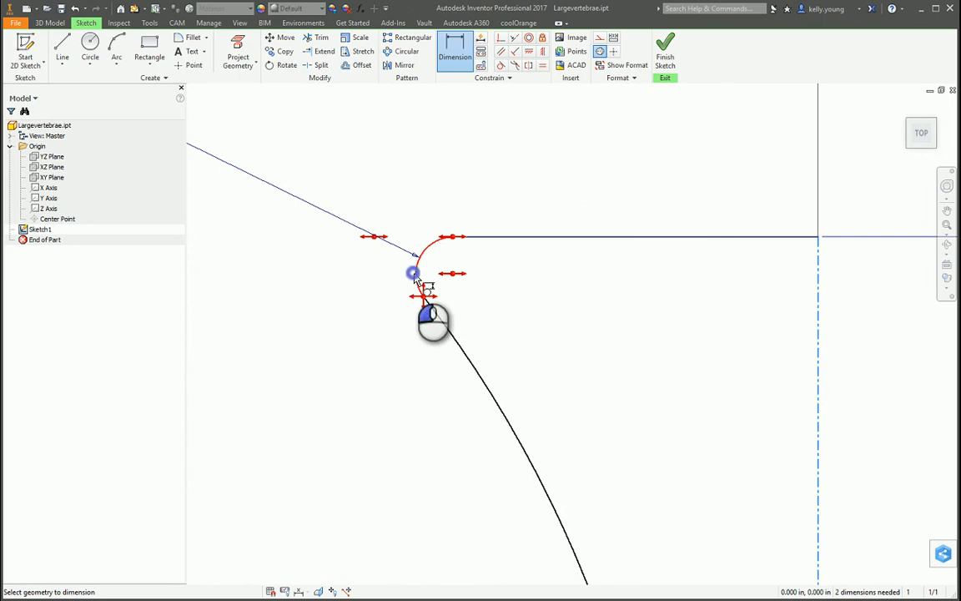
{"action": "left_click", "coordinate": [414, 278]}
{"action": "left_click", "coordinate": [570, 182]}
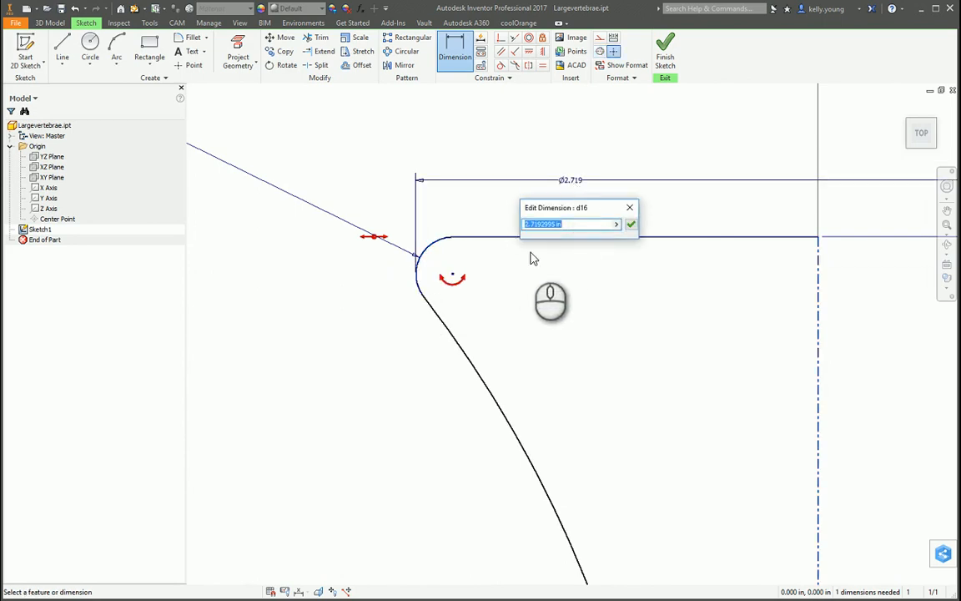
{"action": "left_click_drag", "start_coordinate": [534, 224], "coordinate": [734, 280]}
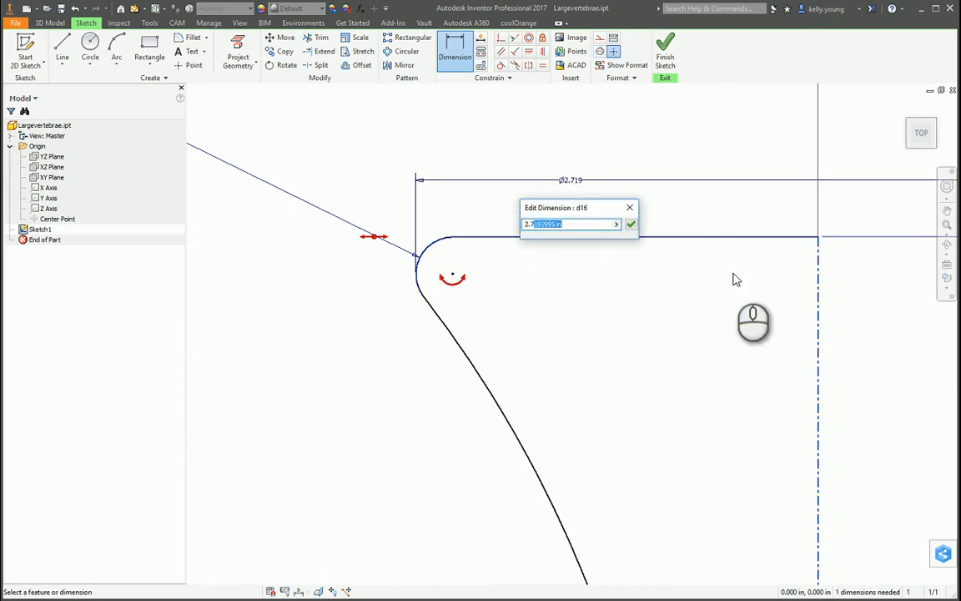
{"action": "type", "text": "5"}
{"action": "key", "text": "Return"}
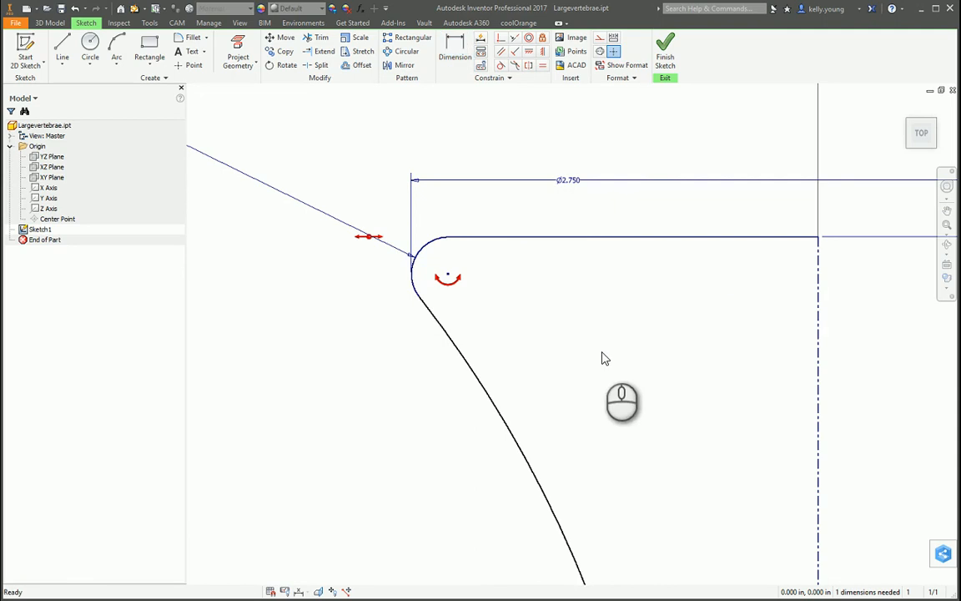
Reshape the large side arc freehand to a radius of about 2.99 in.
{"action": "scroll", "coordinate": [600, 358], "scroll_direction": "up", "scroll_amount": 3}
{"action": "scroll", "coordinate": [562, 375], "scroll_direction": "down", "scroll_amount": 3}
{"action": "middle_click_drag", "start_coordinate": [596, 482], "coordinate": [537, 349]}
{"action": "scroll", "coordinate": [533, 350], "scroll_direction": "up", "scroll_amount": 3}
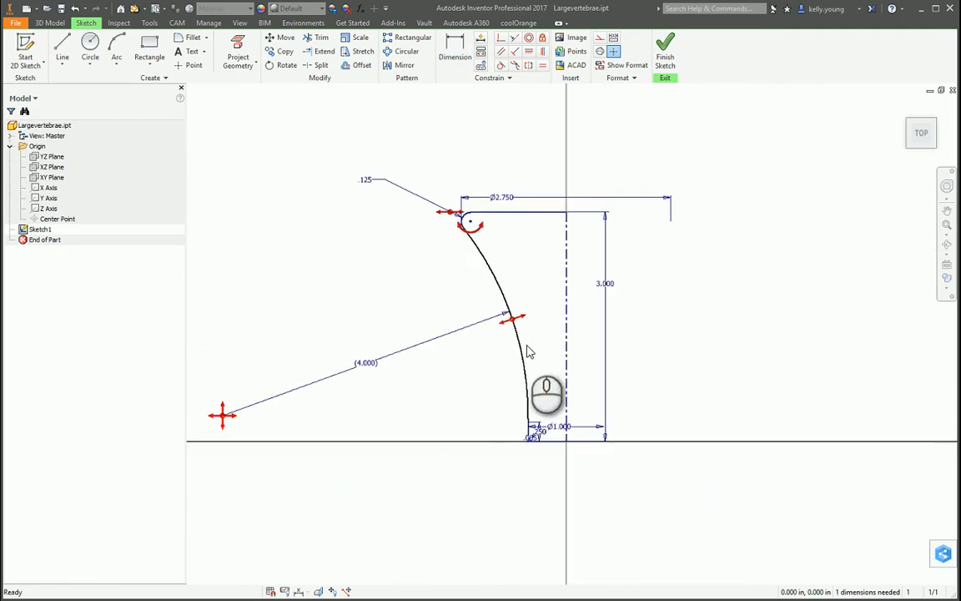
{"action": "left_click_drag", "start_coordinate": [523, 348], "coordinate": [499, 322]}
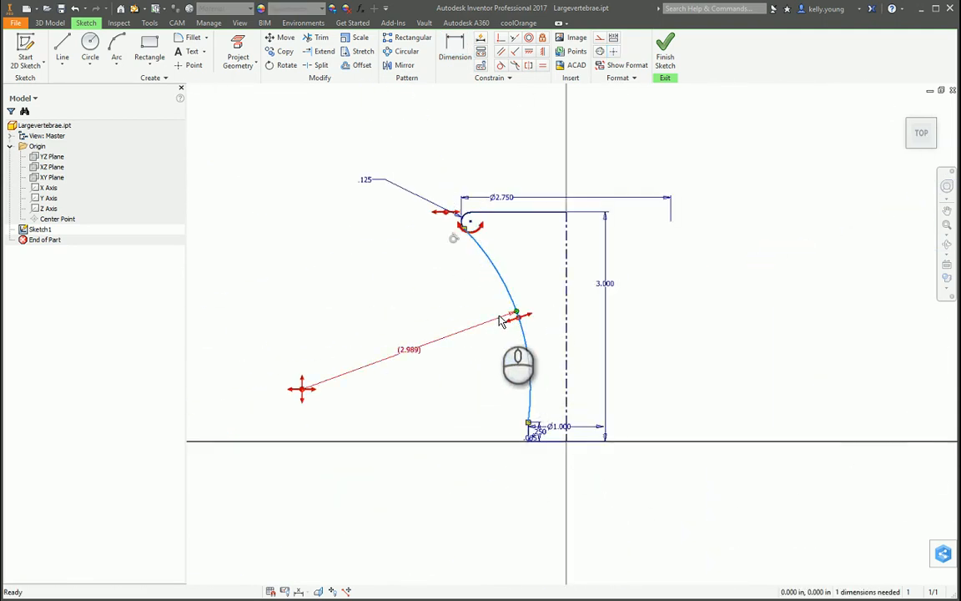
Undo the freehand reshaping of the large side arc and try to make it tangent to the upper corner arc.
{"action": "key", "text": "ctrl+z"}
{"action": "scroll", "coordinate": [503, 276], "scroll_direction": "down", "scroll_amount": 5}
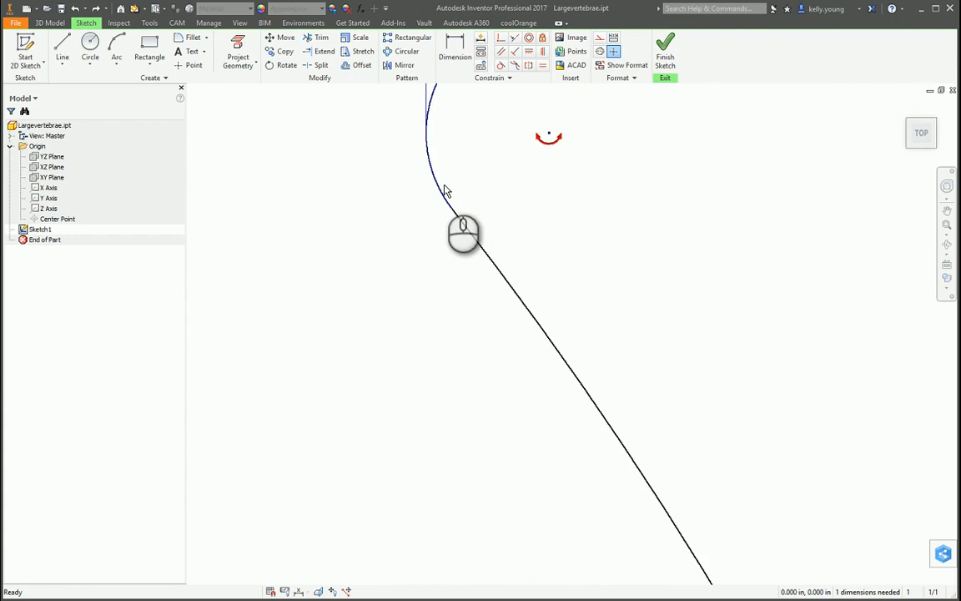
{"action": "left_click", "coordinate": [501, 66]}
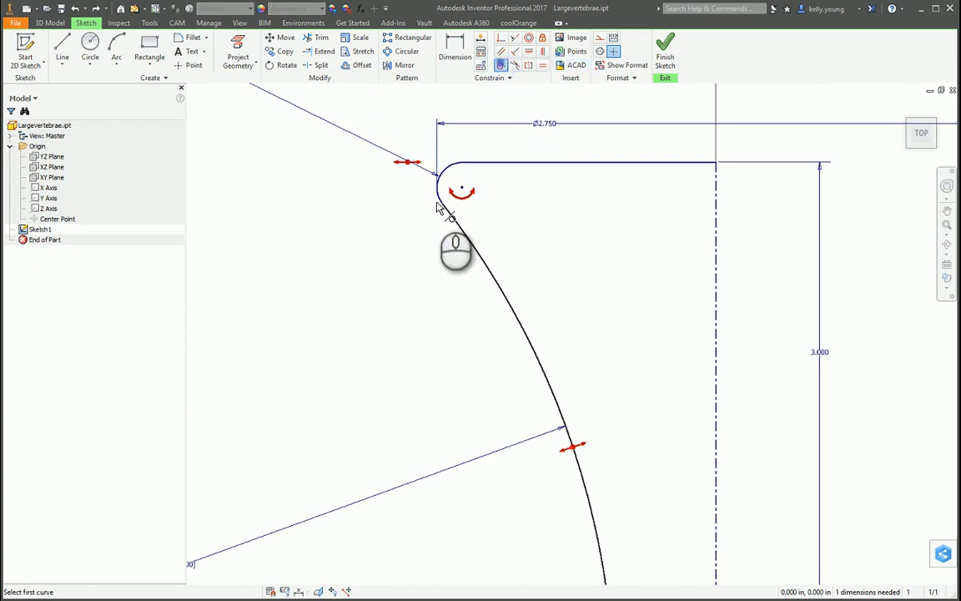
{"action": "left_click", "coordinate": [439, 197]}
{"action": "left_click", "coordinate": [453, 215]}
{"action": "key", "text": "Escape"}
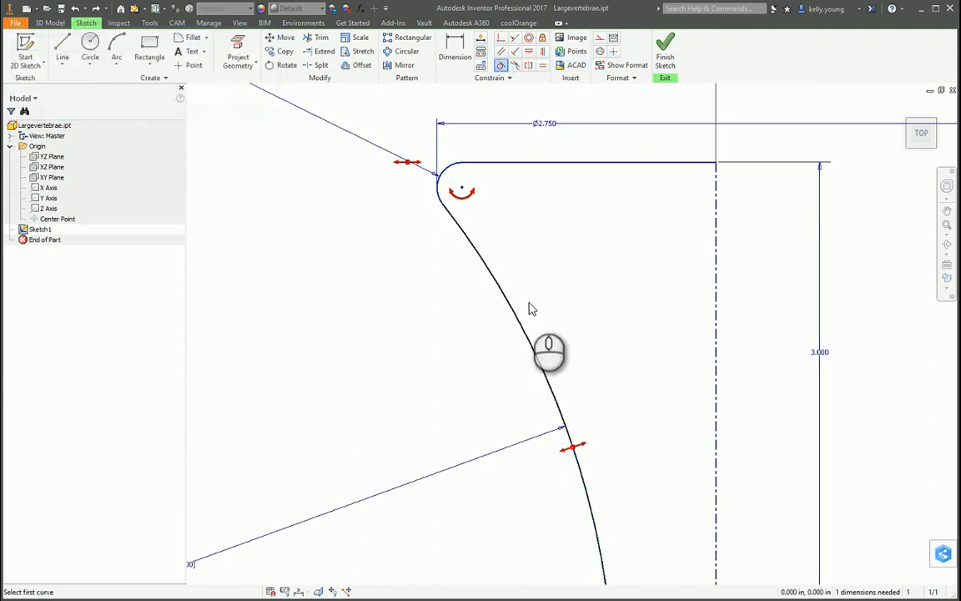
Make the large side arc tangent to the short vertical line above the lower corner arc.
{"action": "scroll", "coordinate": [540, 333], "scroll_direction": "down", "scroll_amount": 5}
{"action": "key", "text": "Escape"}
{"action": "scroll", "coordinate": [572, 477], "scroll_direction": "up", "scroll_amount": 8}
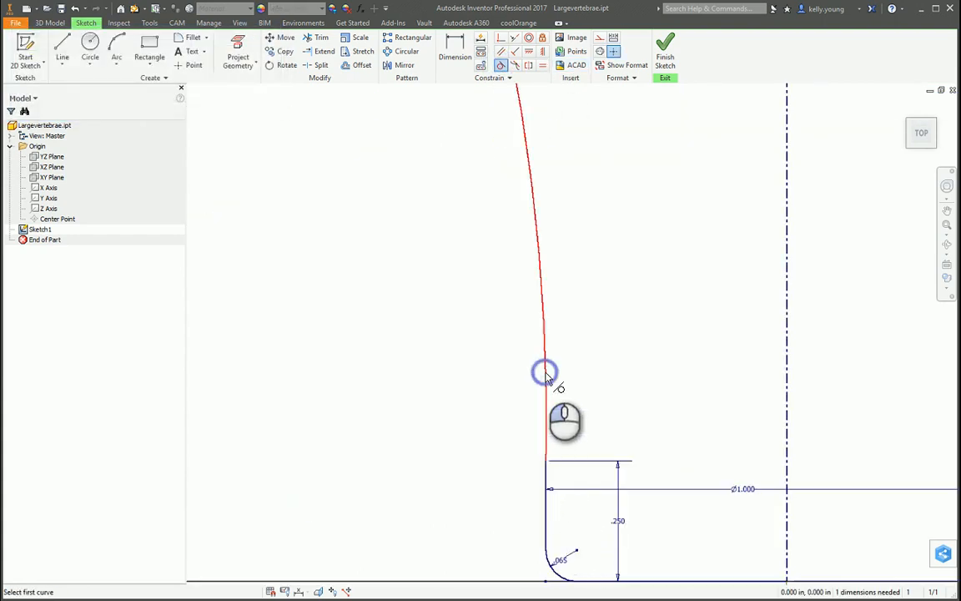
{"action": "left_click", "coordinate": [543, 397]}
{"action": "left_click", "coordinate": [546, 482]}
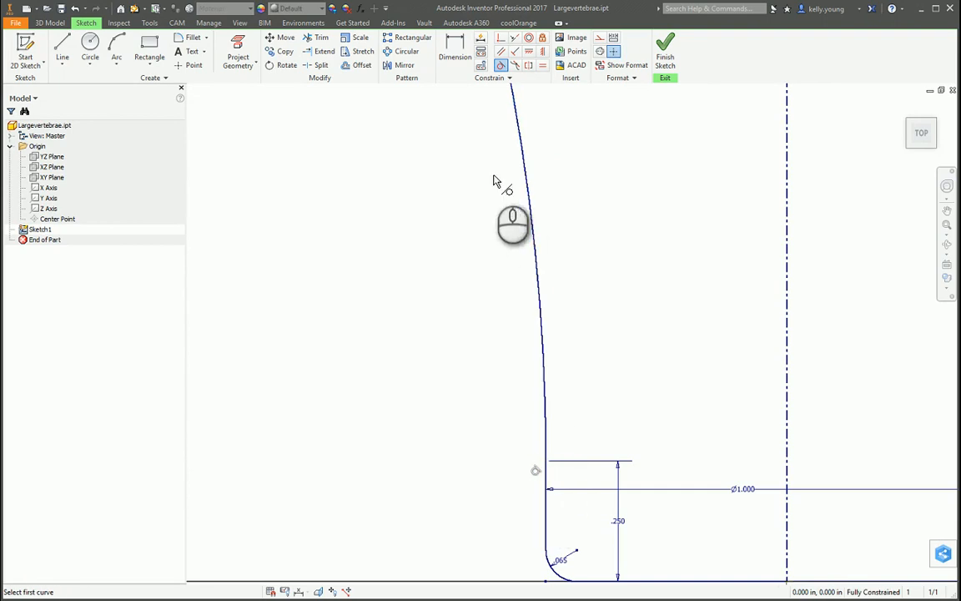
{"action": "left_click", "coordinate": [500, 66]}
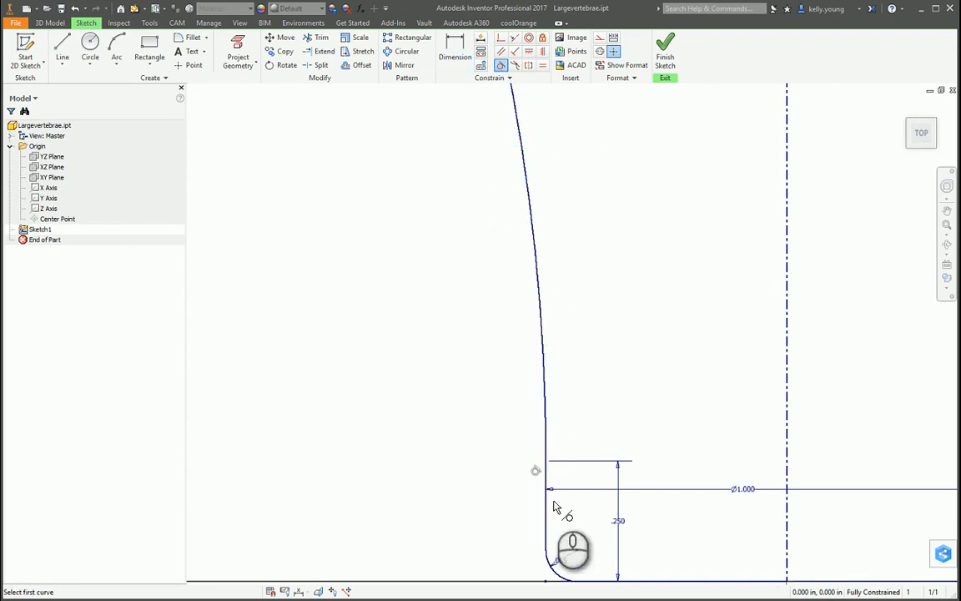
{"action": "scroll", "coordinate": [448, 377], "scroll_direction": "down", "scroll_amount": 3}
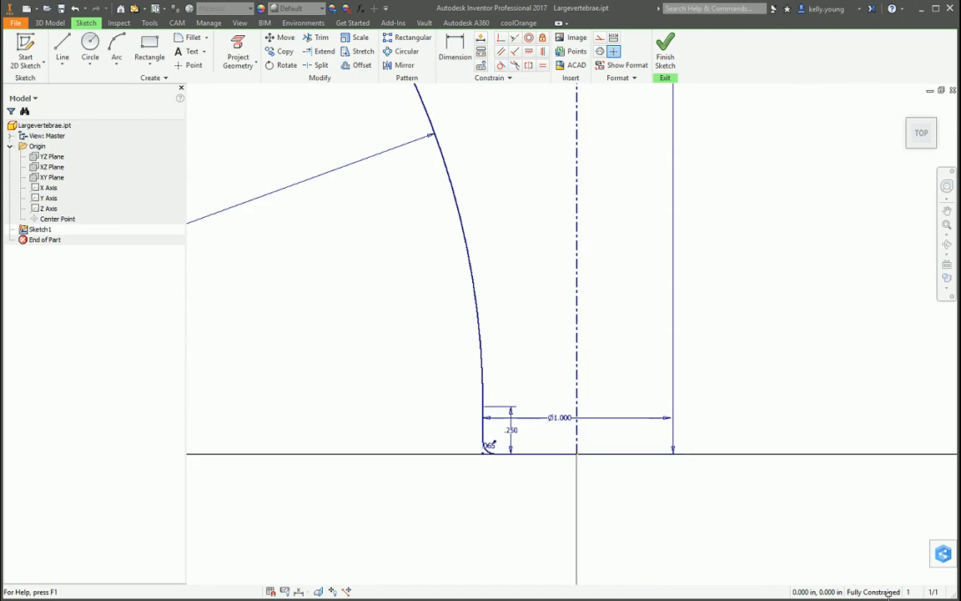
Draw a vertical line about 0.19 in from the centerline, from the profile's top edge to slightly past its bottom edge.
{"action": "scroll", "coordinate": [809, 332], "scroll_direction": "down", "scroll_amount": 3}
{"action": "middle_click_drag", "start_coordinate": [838, 337], "coordinate": [519, 355]}
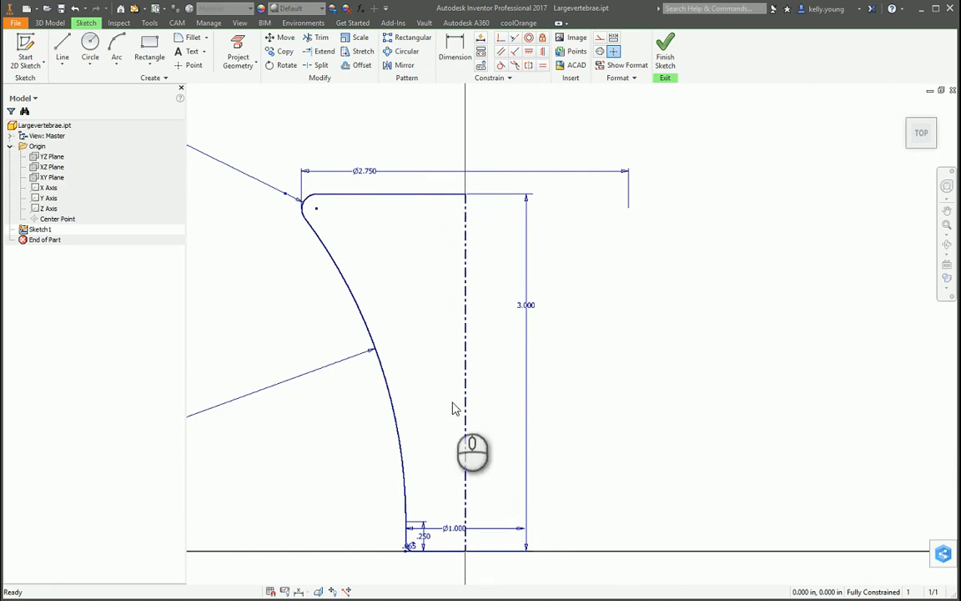
{"action": "left_click", "coordinate": [62, 49]}
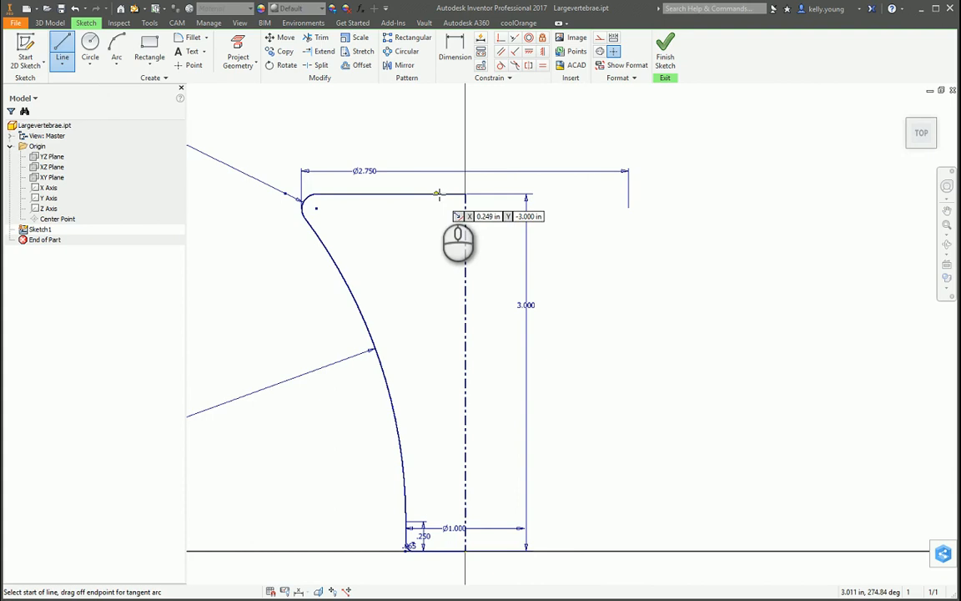
{"action": "left_click", "coordinate": [443, 195]}
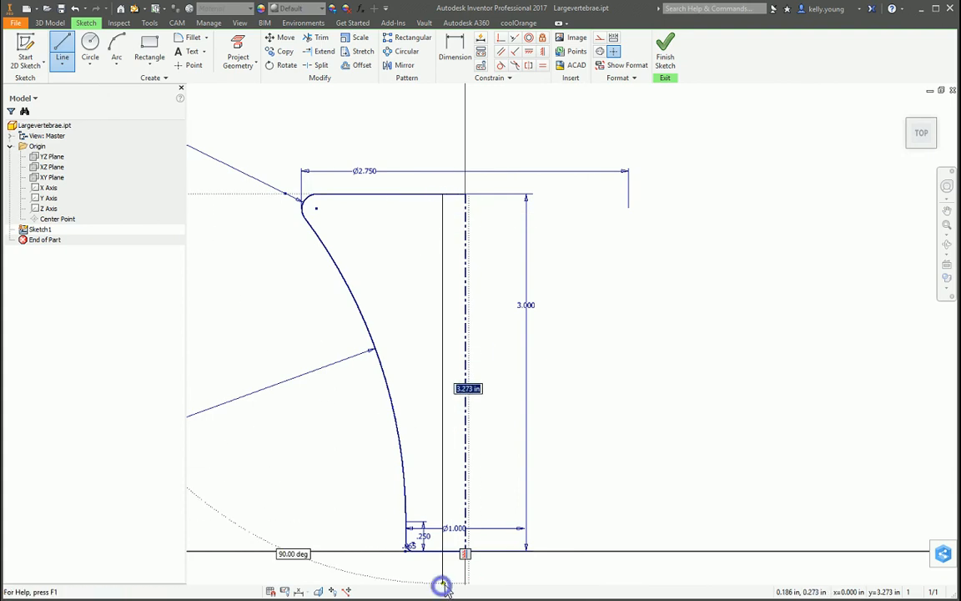
{"action": "left_click", "coordinate": [443, 563]}
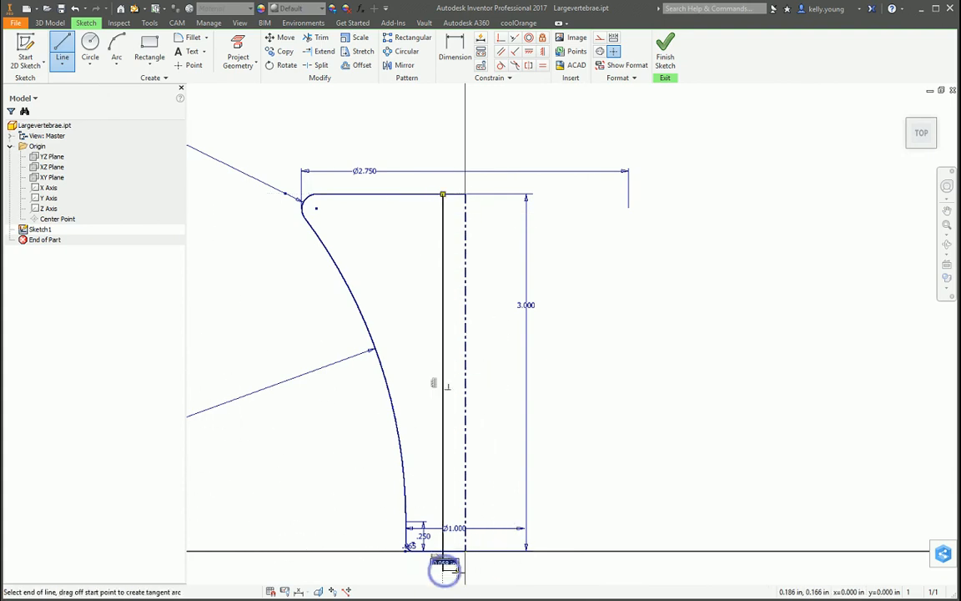
{"action": "key", "text": "Escape"}
Trim the top and bottom edges between the new vertical line and the centerline, along with the line's lower overhang.
{"action": "left_click", "coordinate": [317, 37]}
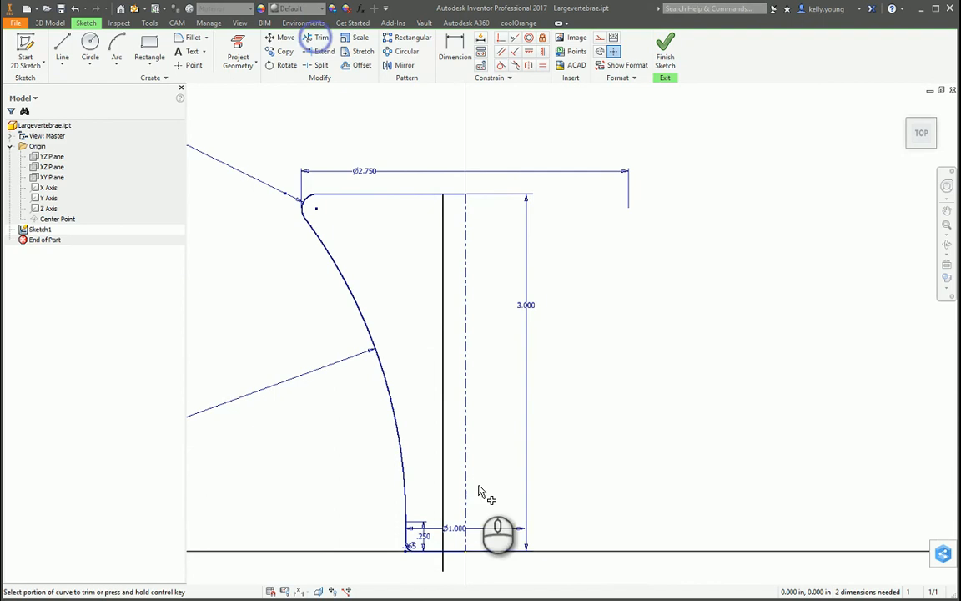
{"action": "left_click", "coordinate": [452, 552]}
{"action": "left_click", "coordinate": [453, 196]}
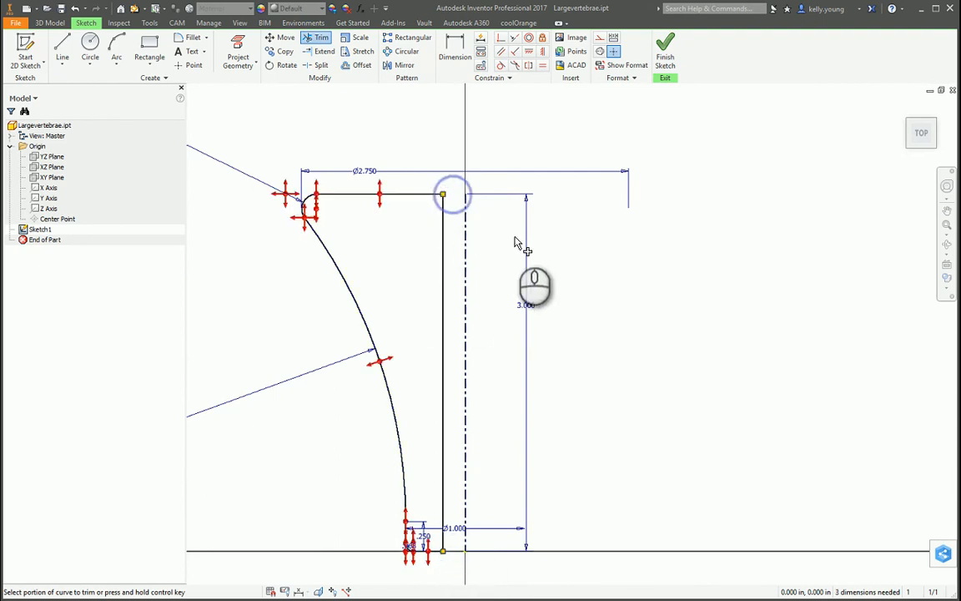
{"action": "key", "text": "Escape"}
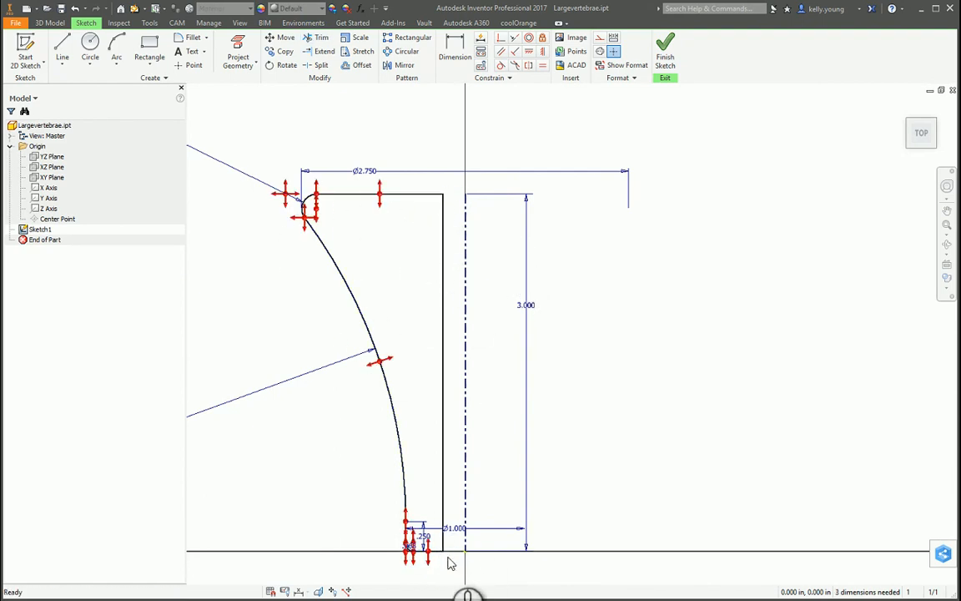
Test the freedom of the profile's top and bottom edges by moving each one freehand, undoing each move.
{"action": "left_click_drag", "start_coordinate": [439, 197], "coordinate": [442, 133]}
{"action": "key", "text": "ctrl+z"}
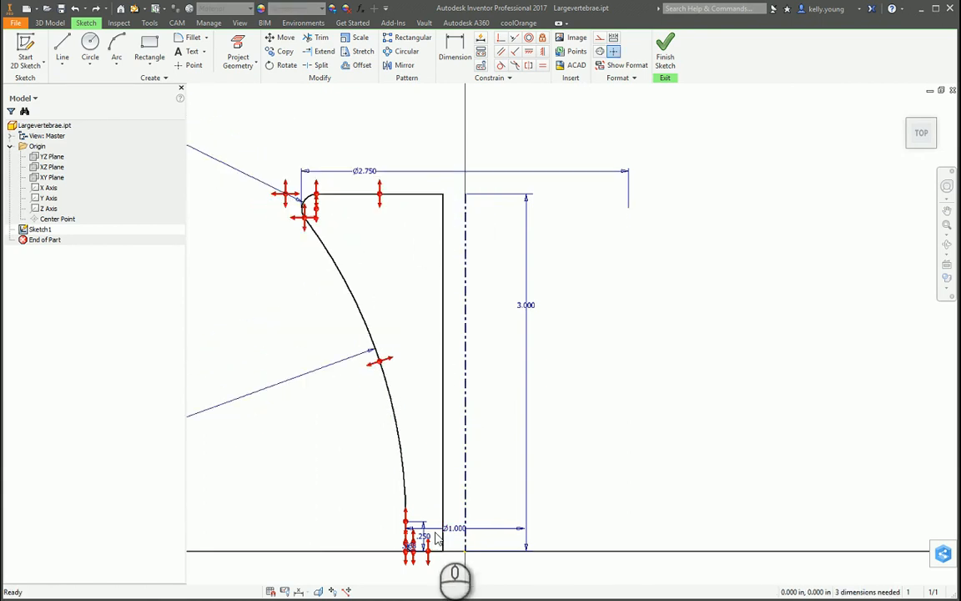
{"action": "left_click_drag", "start_coordinate": [435, 551], "coordinate": [445, 503]}
{"action": "key", "text": "ctrl+z"}
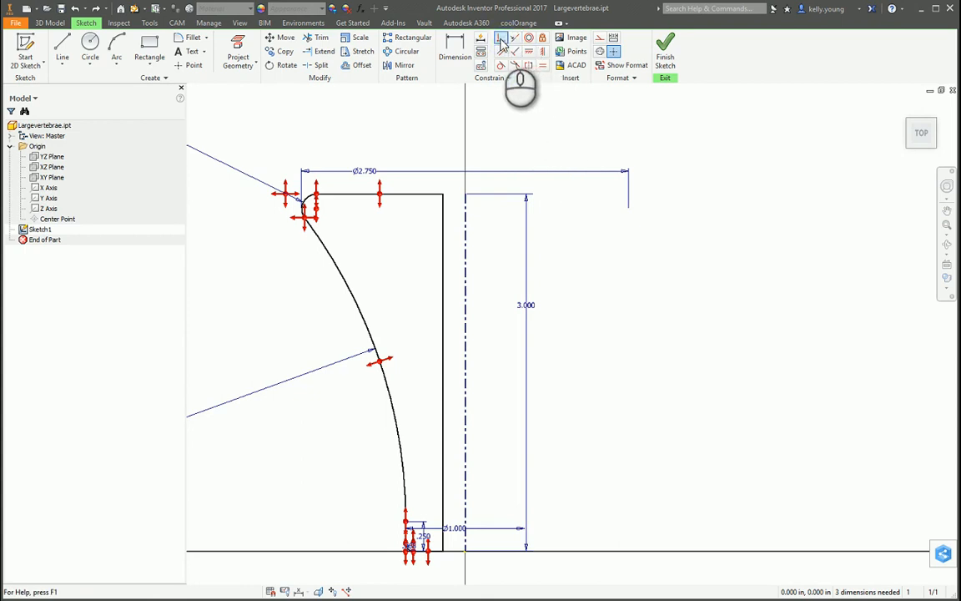
Make the top edge coincident with the centerline's upper endpoint and the bottom edge coincident with its lower endpoint.
{"action": "left_click", "coordinate": [501, 40]}
{"action": "left_click", "coordinate": [411, 198]}
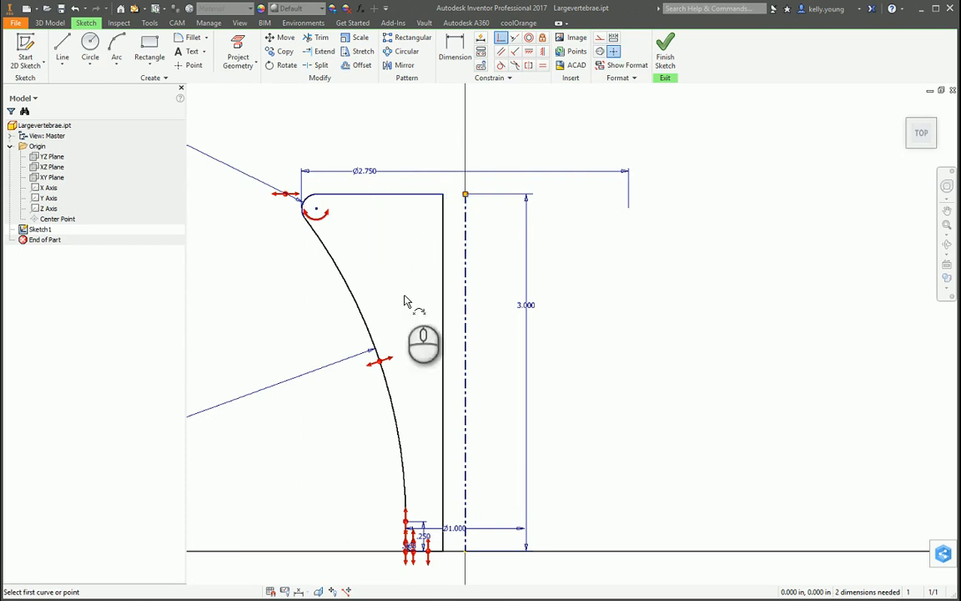
{"action": "scroll", "coordinate": [440, 328], "scroll_direction": "down", "scroll_amount": 4}
{"action": "scroll", "coordinate": [424, 377], "scroll_direction": "down", "scroll_amount": 2}
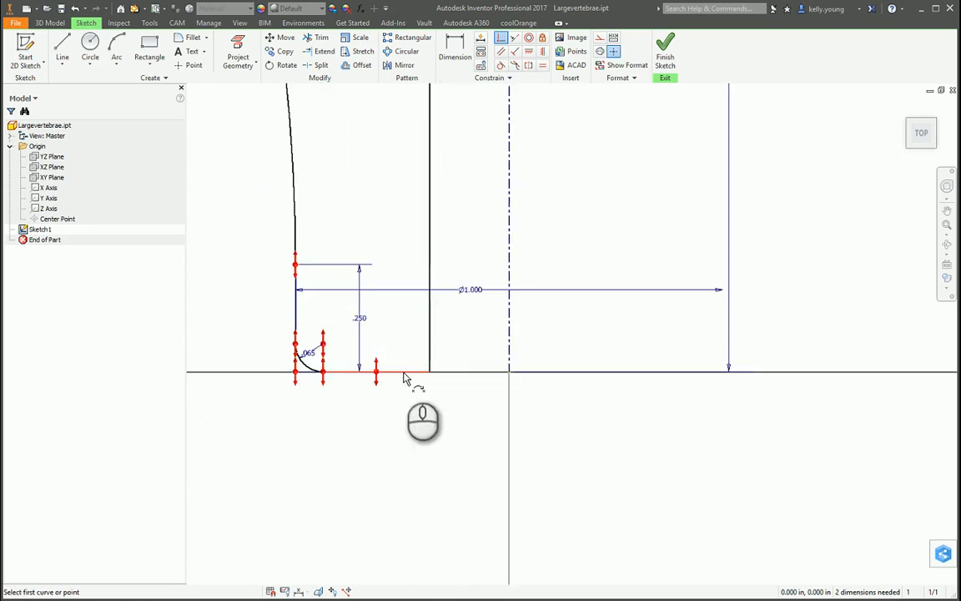
{"action": "left_click", "coordinate": [403, 373]}
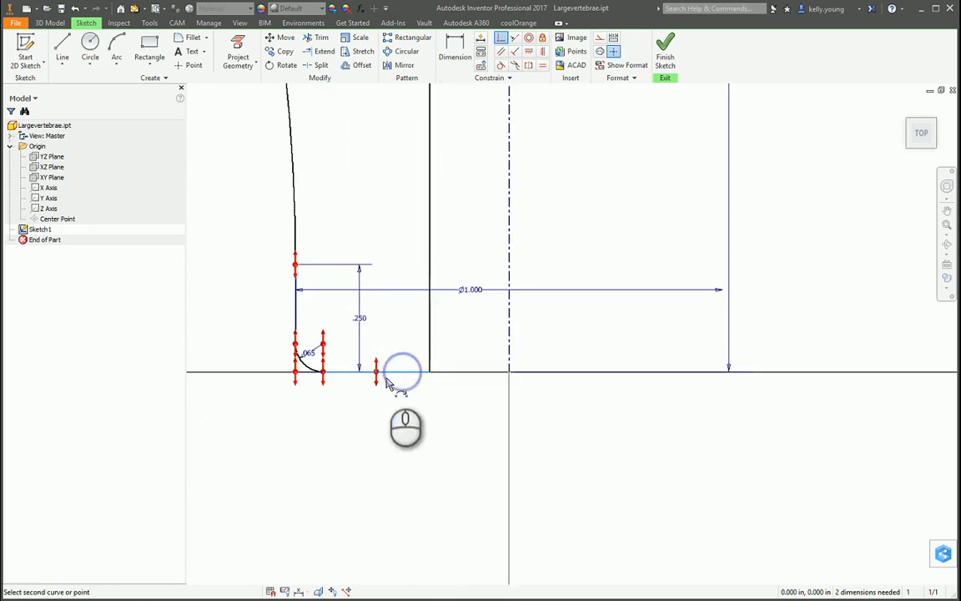
{"action": "left_click", "coordinate": [509, 371]}
{"action": "left_click", "coordinate": [415, 404]}
{"action": "scroll", "coordinate": [417, 409], "scroll_direction": "down", "scroll_amount": 5}
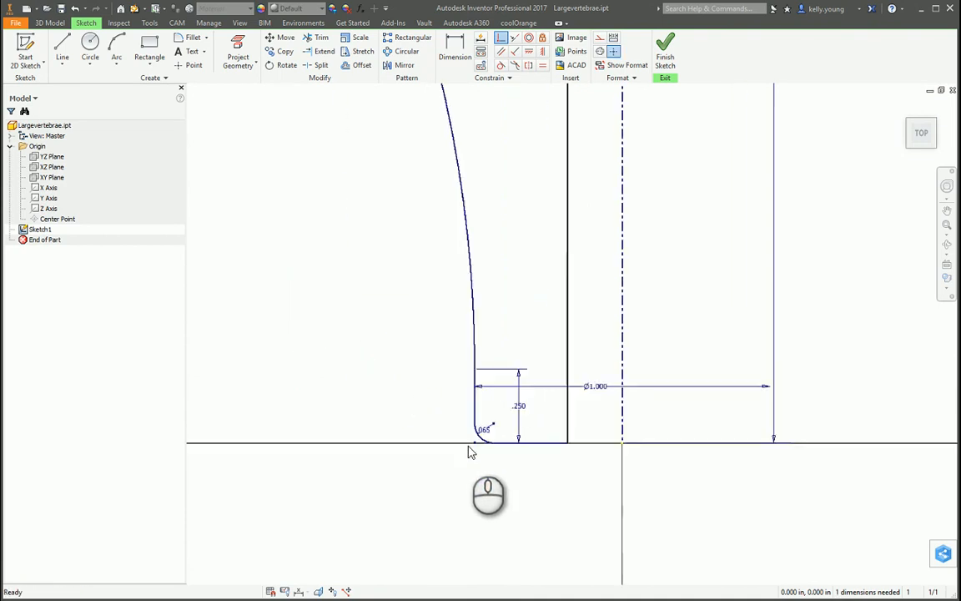
Show all degrees of freedom and test the inner vertical line by moving it slightly away from the centerline.
{"action": "middle_click_drag", "start_coordinate": [872, 587], "coordinate": [659, 565]}
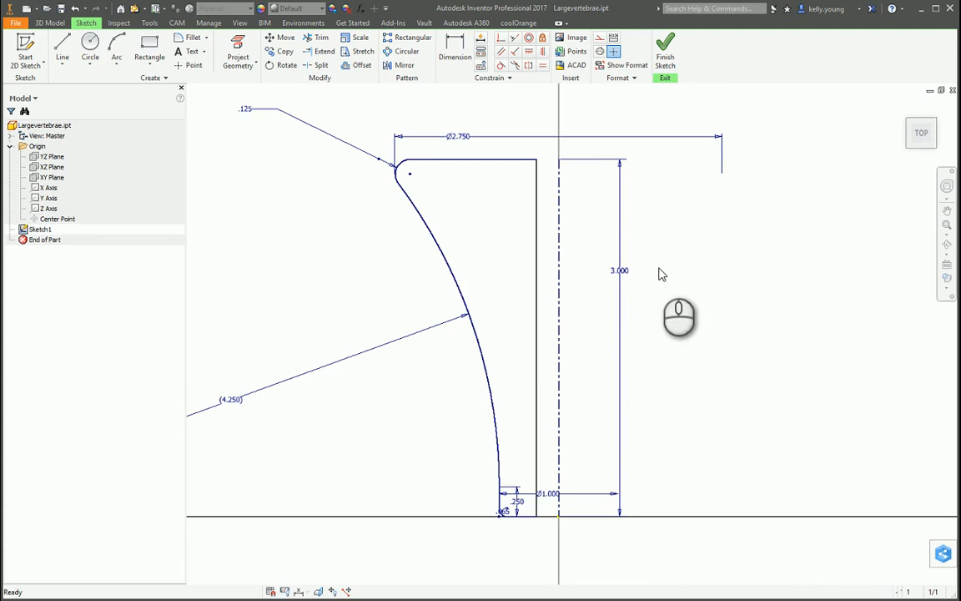
{"action": "right_click", "coordinate": [722, 251]}
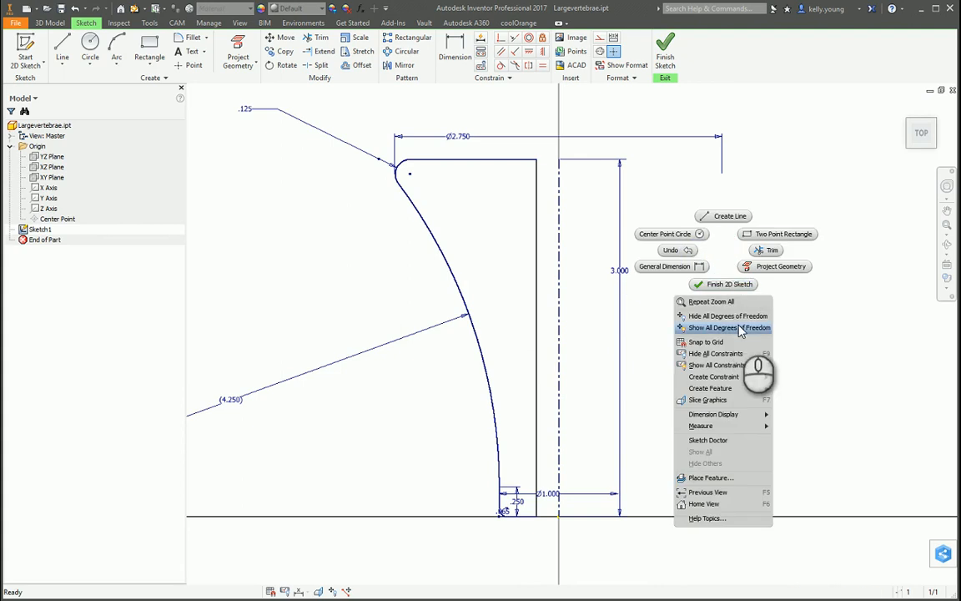
{"action": "left_click", "coordinate": [739, 328]}
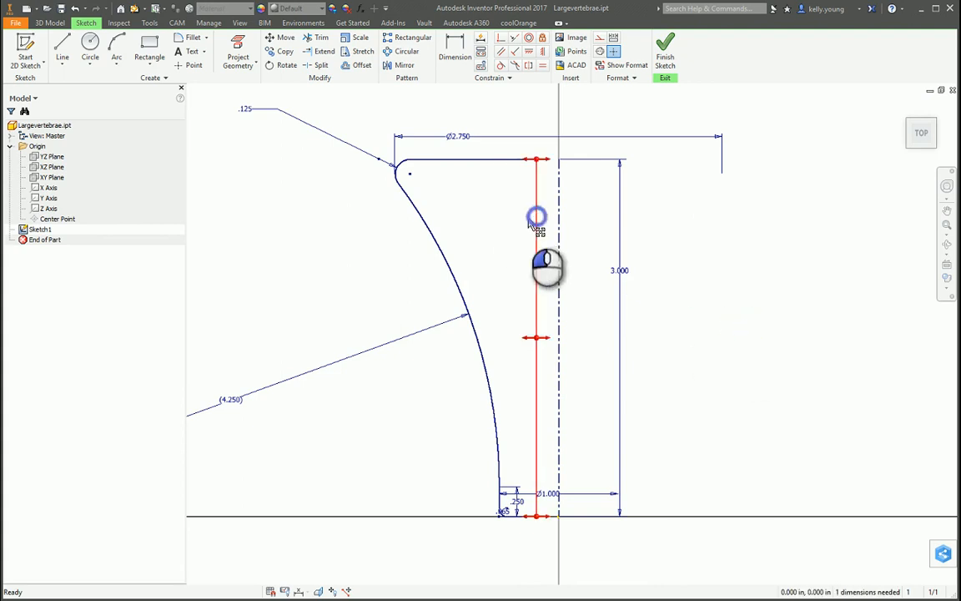
{"action": "left_click_drag", "start_coordinate": [536, 221], "coordinate": [528, 247]}
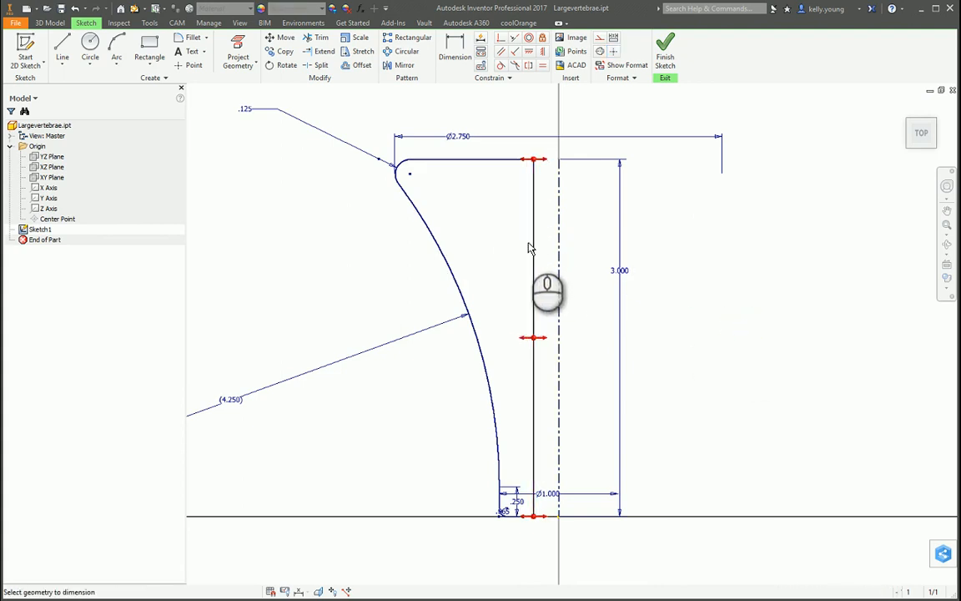
Dimension the diameter from the inner vertical line to the centerline, set it to 0.375 in, and finish the sketch.
{"action": "left_click", "coordinate": [530, 240]}
{"action": "left_click", "coordinate": [558, 239]}
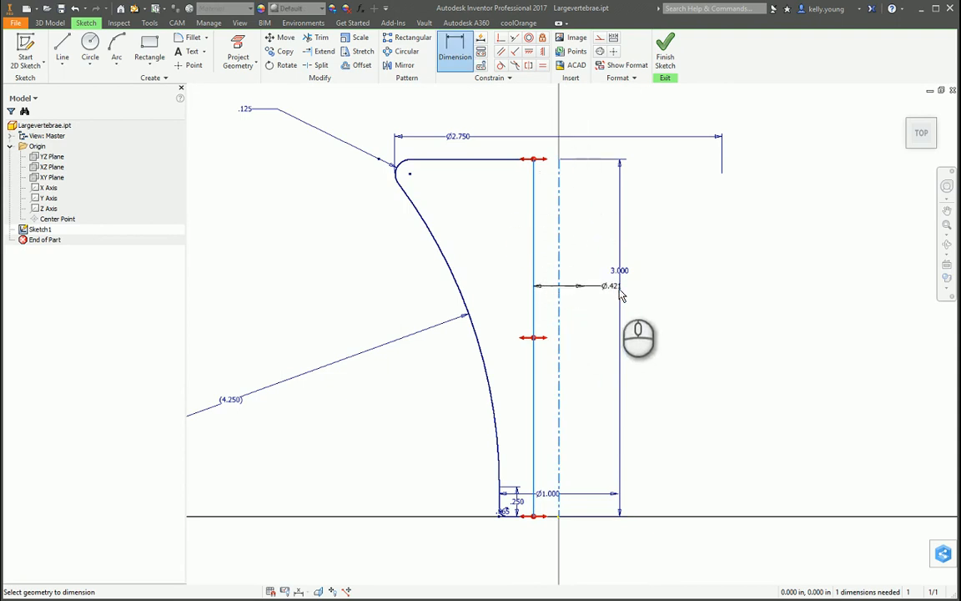
{"action": "left_click", "coordinate": [607, 318]}
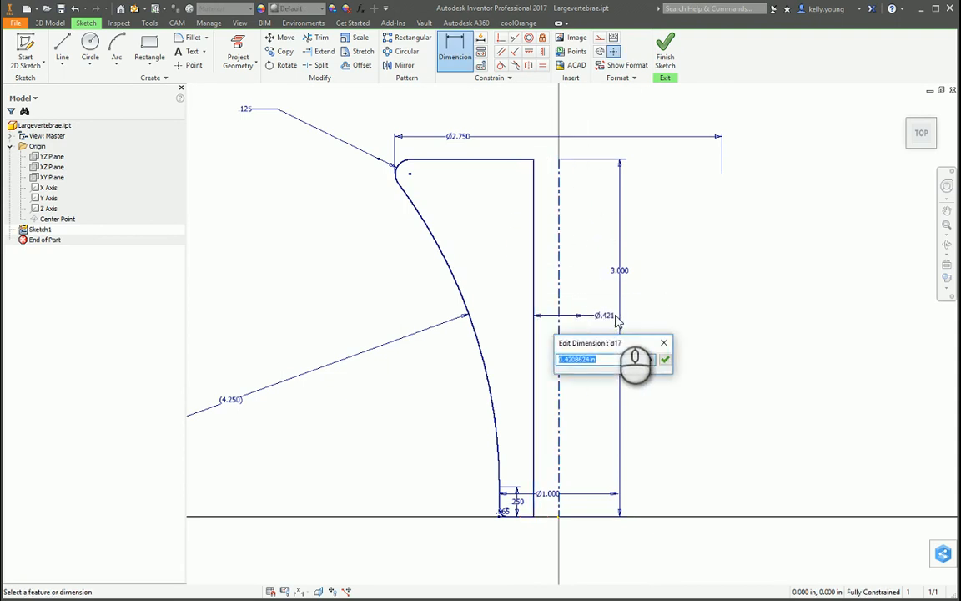
{"action": "key", "text": "Return"}
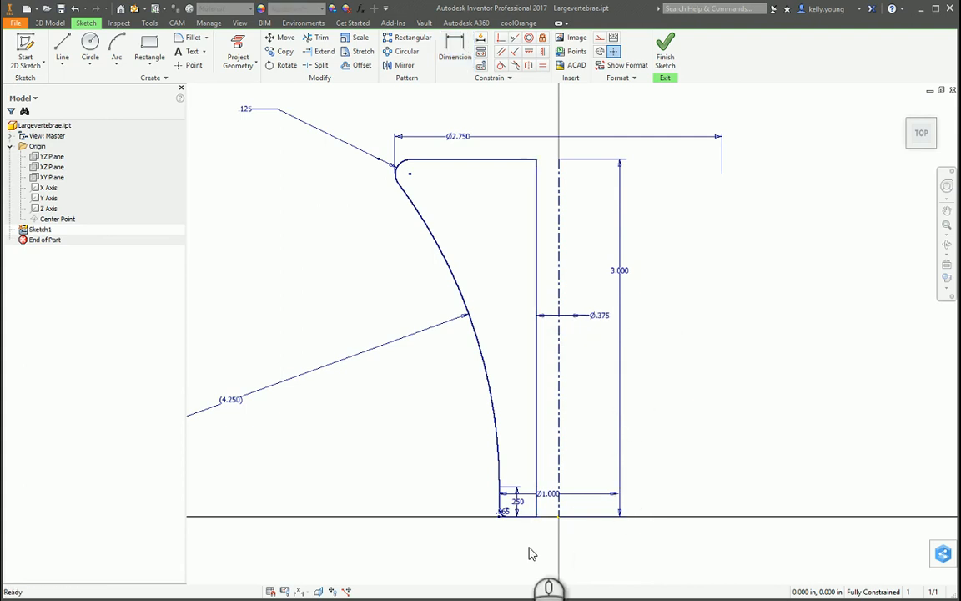
{"action": "key", "text": "Escape"}
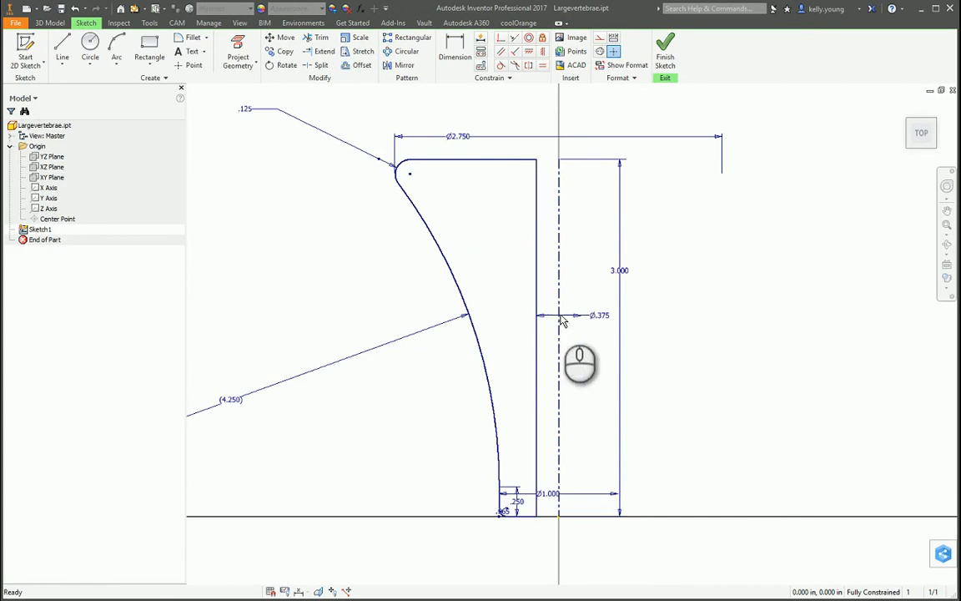
{"action": "left_click", "coordinate": [666, 55]}
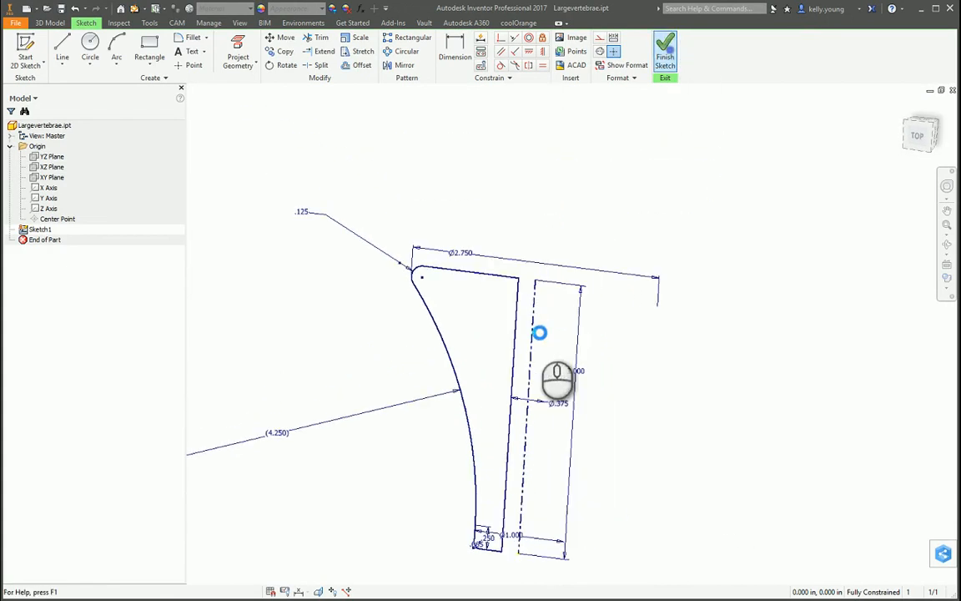
{"action": "left_click", "coordinate": [87, 48]}
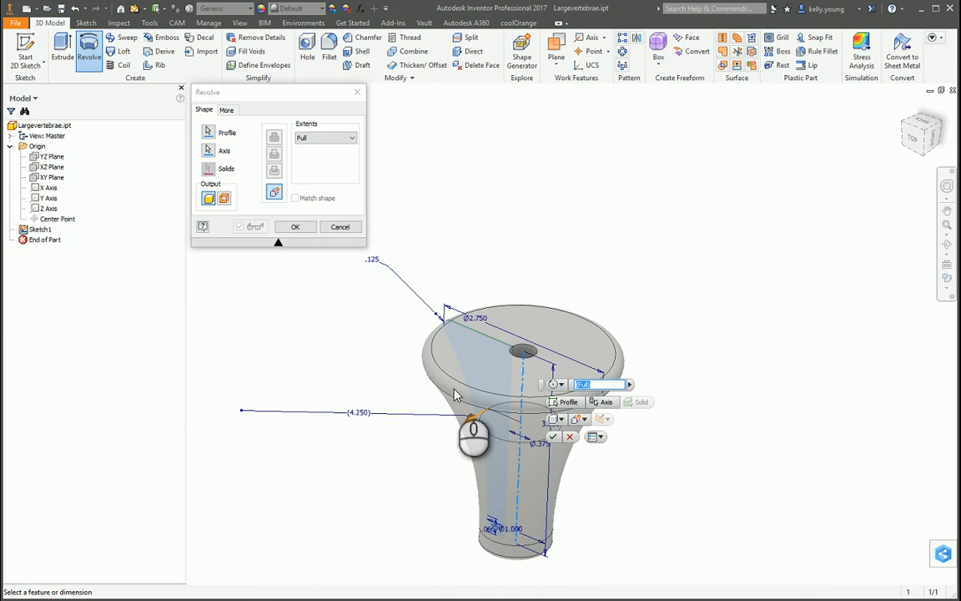
{"action": "left_click", "coordinate": [208, 133]}
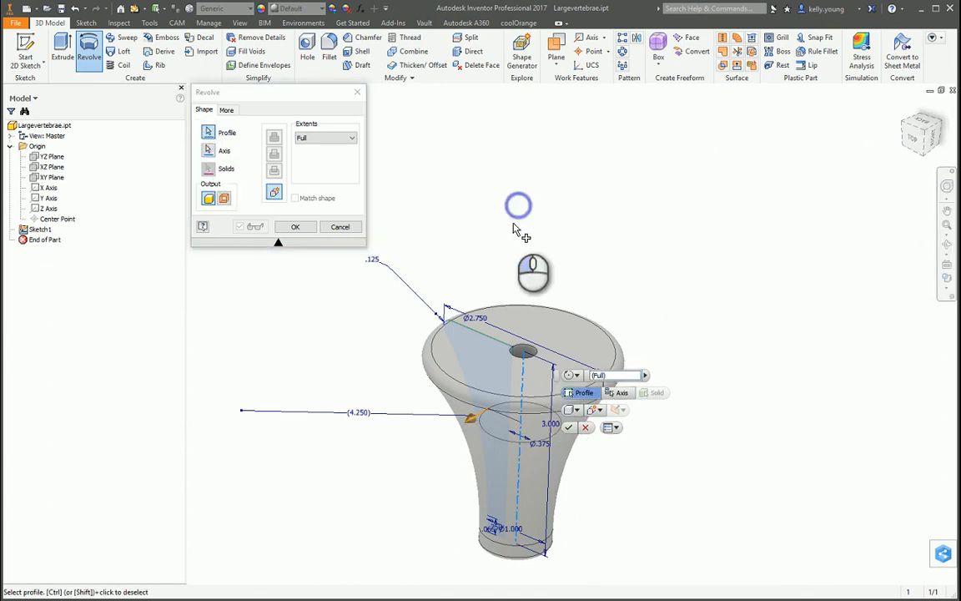
{"action": "left_click", "coordinate": [494, 357], "text": "ctrl"}
{"action": "key", "text": "Escape"}
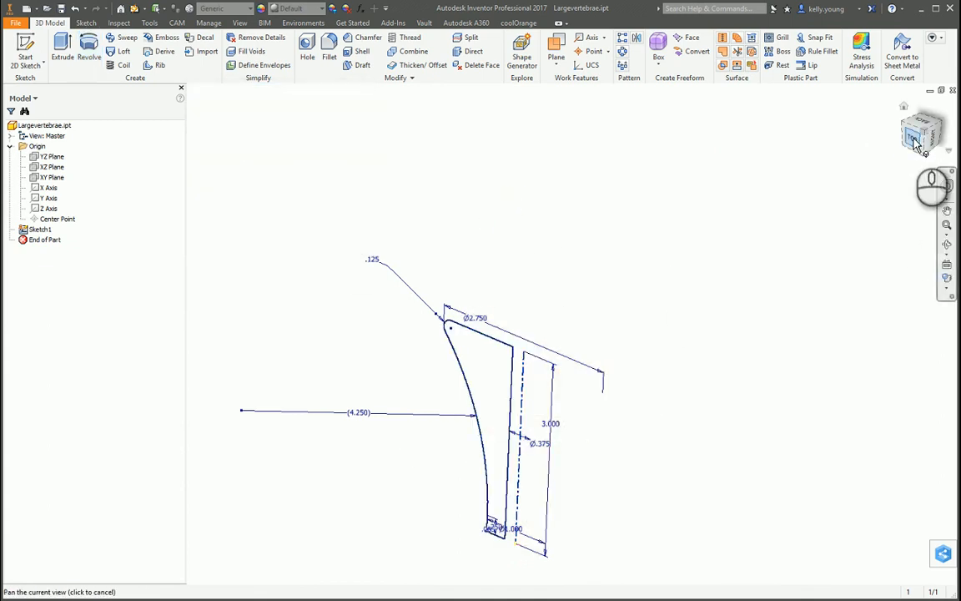
Revolve the closed half profile a full turn about the centerline into a solid.
{"action": "left_click", "coordinate": [915, 143]}
{"action": "mouse_move", "coordinate": [811, 347]}
{"action": "middle_mouse_down"}
{"action": "mouse_move", "coordinate": [819, 350]}
{"action": "mouse_move", "coordinate": [529, 339]}
{"action": "mouse_move", "coordinate": [616, 321]}
{"action": "middle_mouse_up"}
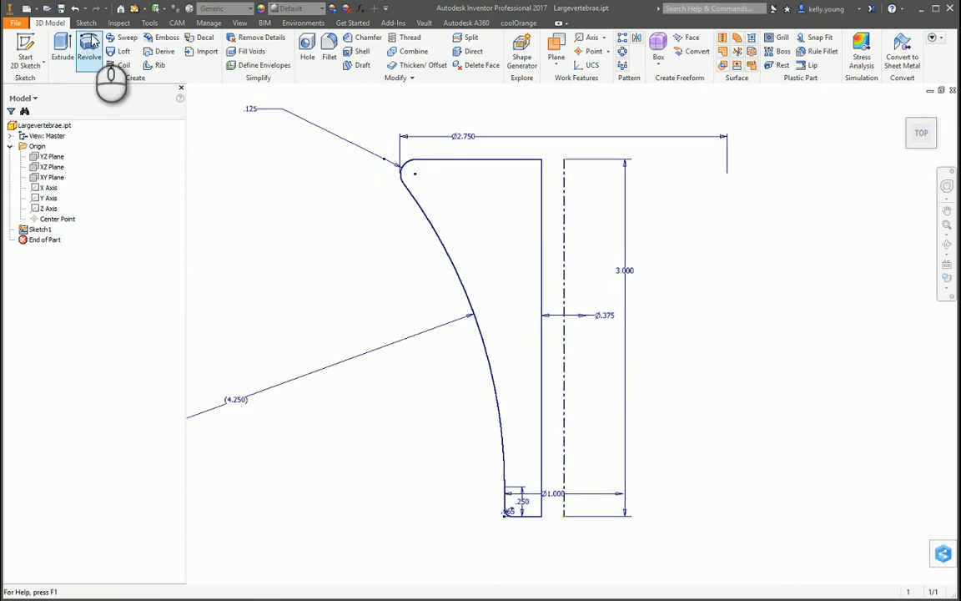
{"action": "left_click", "coordinate": [89, 57]}
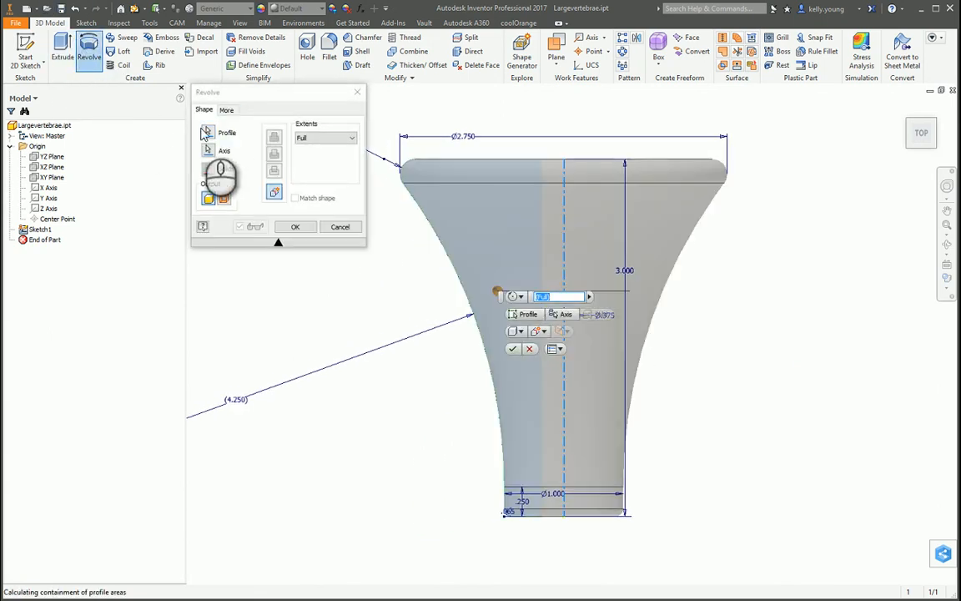
{"action": "left_click", "coordinate": [457, 222]}
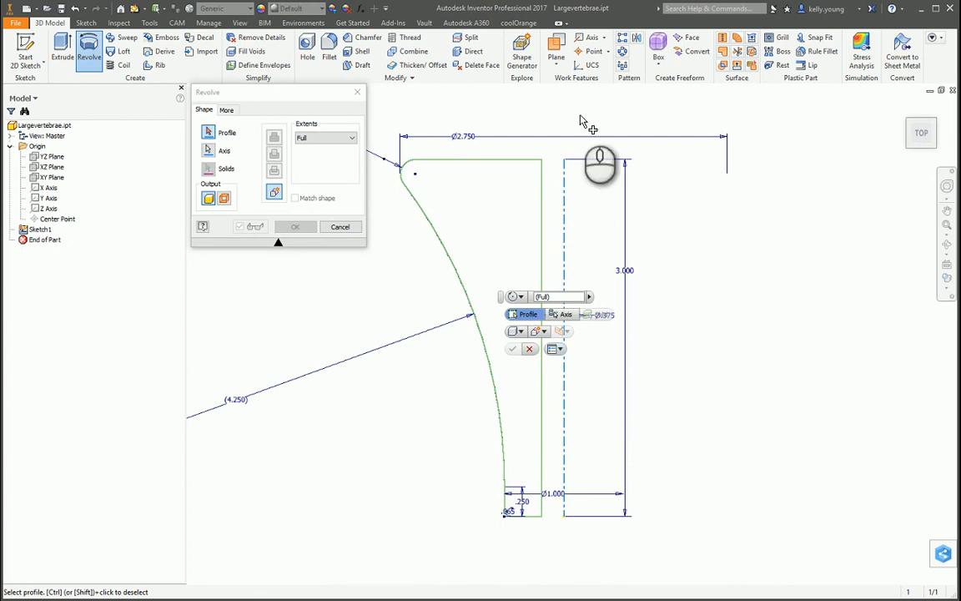
{"action": "left_click", "coordinate": [488, 224]}
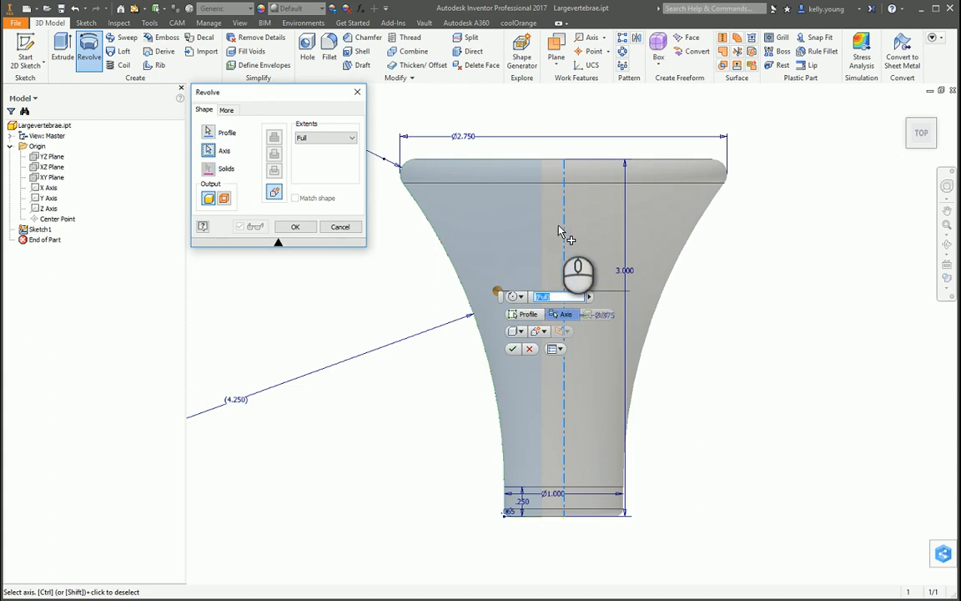
{"action": "left_click", "coordinate": [295, 226]}
{"action": "middle_click_drag", "start_coordinate": [761, 337], "coordinate": [714, 341], "text": "shift"}
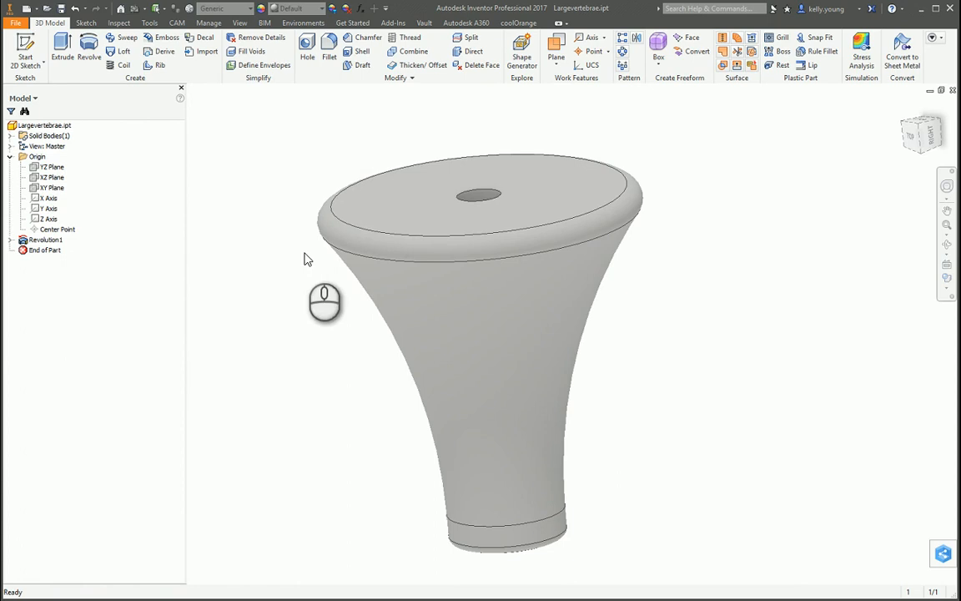
Edit the revolution's sketch, removing the inner vertical line and extending the top and bottom edges to the centerline, and finish the sketch.
{"action": "left_click", "coordinate": [11, 241]}
{"action": "double_click", "coordinate": [51, 250]}
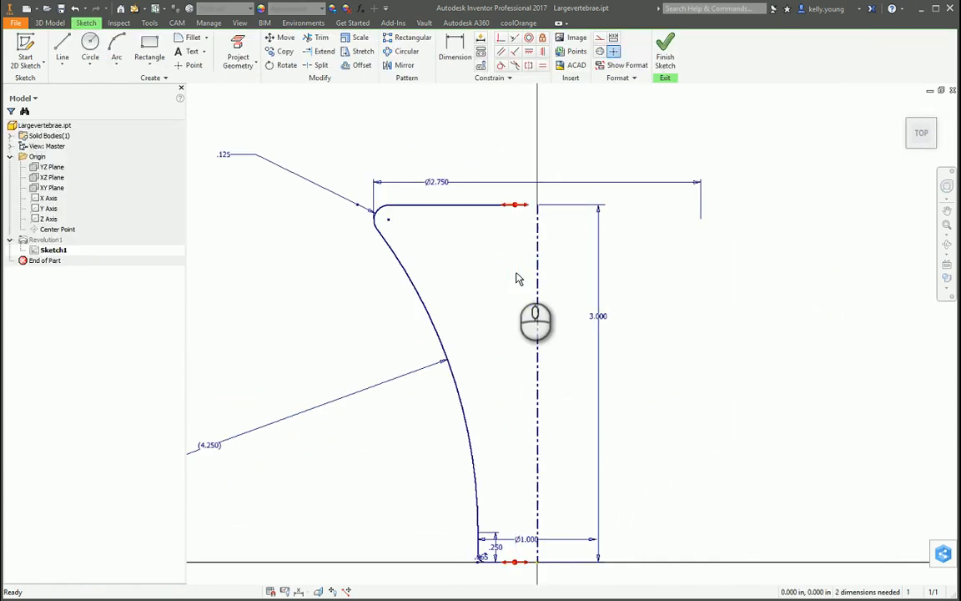
{"action": "key", "text": "x"}
{"action": "left_click", "coordinate": [481, 206], "text": "shift"}
{"action": "middle_click_drag", "start_coordinate": [557, 406], "coordinate": [540, 306]}
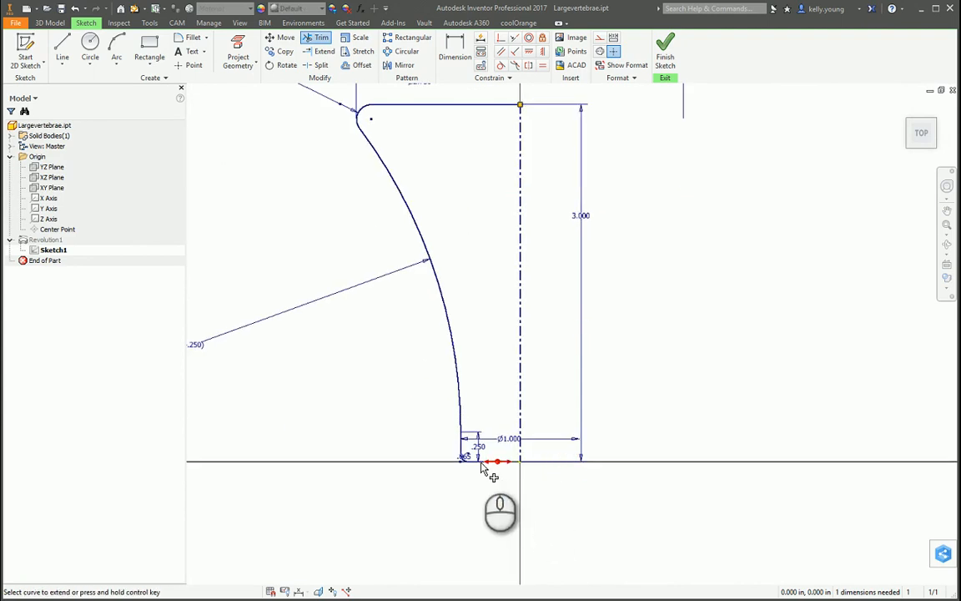
{"action": "left_click", "coordinate": [666, 50]}
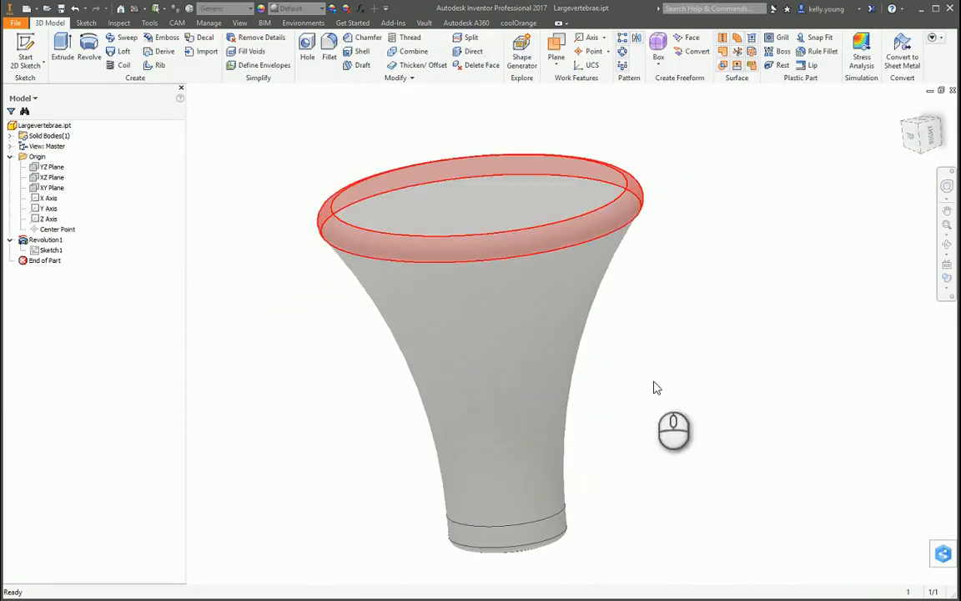
Create a sketch on the top face with a 0.375 in diameter circle centered on the origin, and finish it.
{"action": "key", "text": "s"}
{"action": "left_click", "coordinate": [503, 197]}
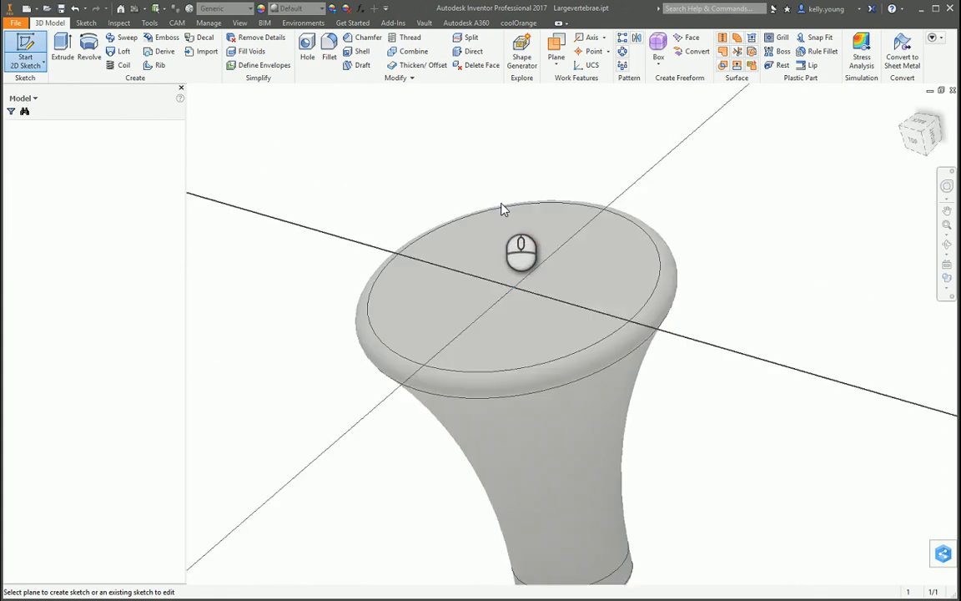
{"action": "key", "text": "c"}
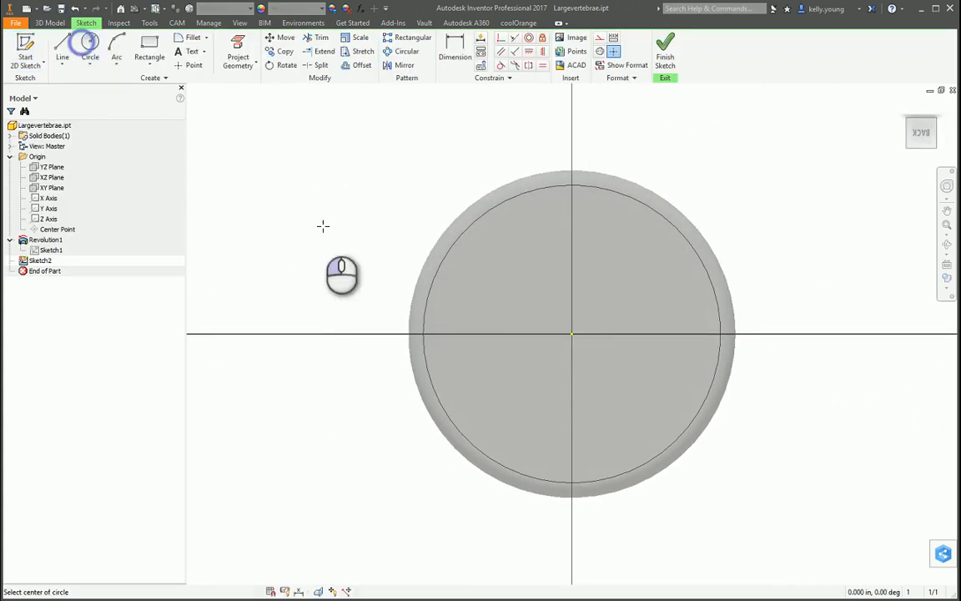
{"action": "left_click", "coordinate": [572, 334]}
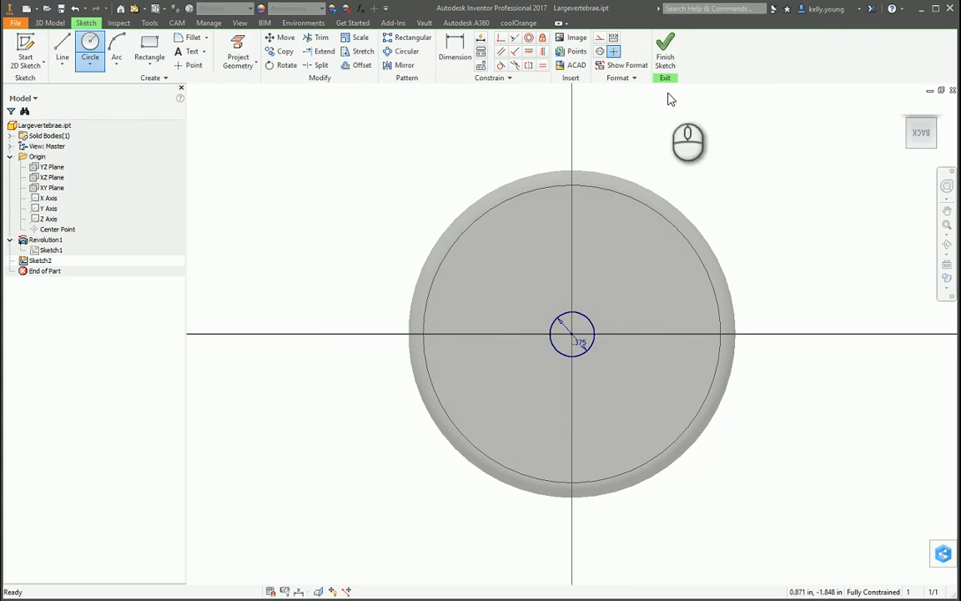
{"action": "left_click", "coordinate": [667, 52]}
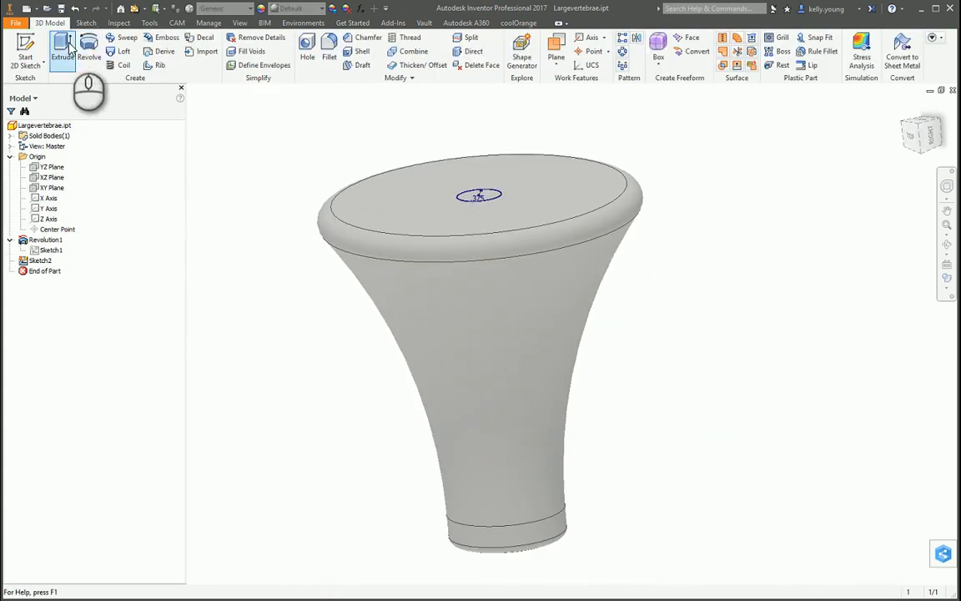
Extrude the 0.375 in circle as a cut through all of the part.
{"action": "left_click", "coordinate": [62, 49]}
{"action": "middle_click_drag", "start_coordinate": [461, 189], "coordinate": [561, 347]}
{"action": "left_click", "coordinate": [272, 155]}
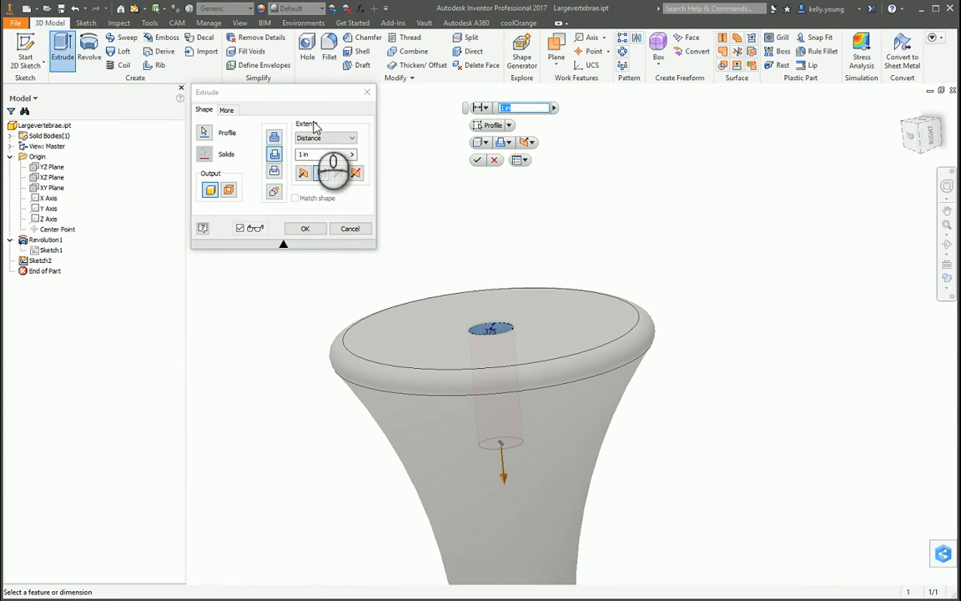
{"action": "left_click", "coordinate": [338, 139]}
{"action": "left_click", "coordinate": [327, 180]}
{"action": "middle_click_drag", "start_coordinate": [587, 377], "coordinate": [556, 208]}
{"action": "left_click", "coordinate": [304, 228]}
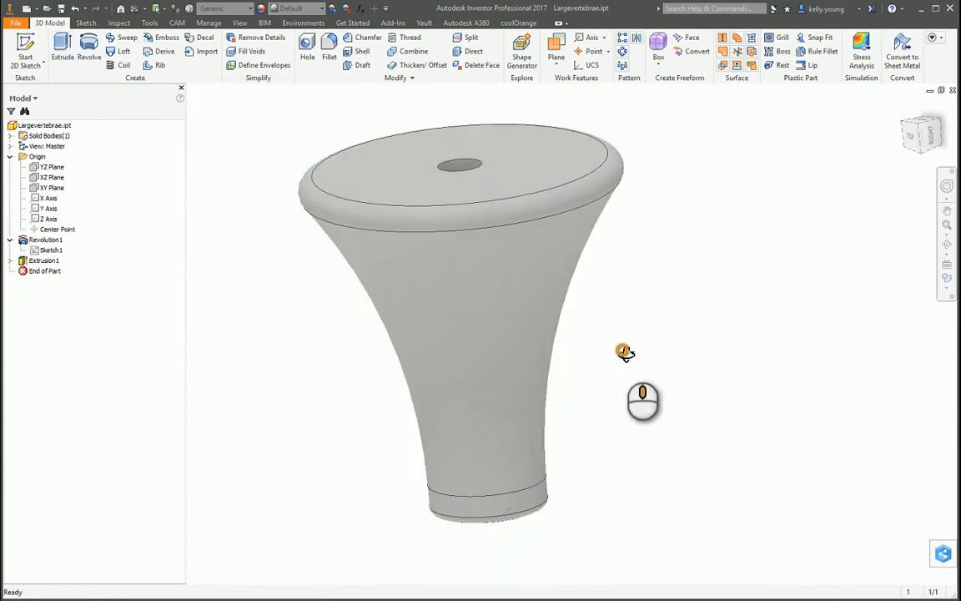
{"action": "middle_click_drag", "start_coordinate": [624, 352], "coordinate": [195, 371], "text": "shift"}
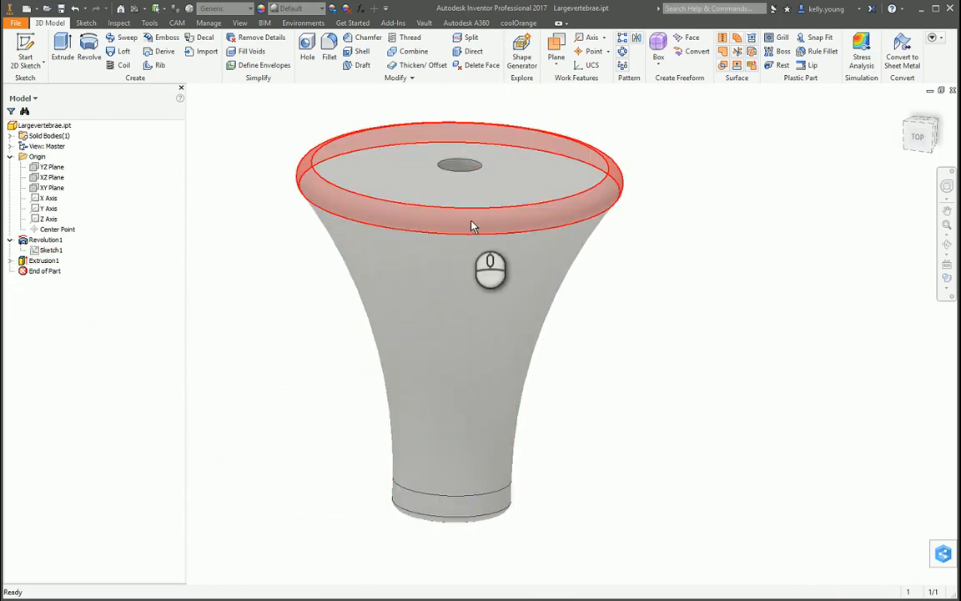
Replace the extruded cut and its circle with a sketch point at the center of the top face, and finish the sketch.
{"action": "left_click", "coordinate": [696, 305]}
{"action": "left_click", "coordinate": [269, 304]}
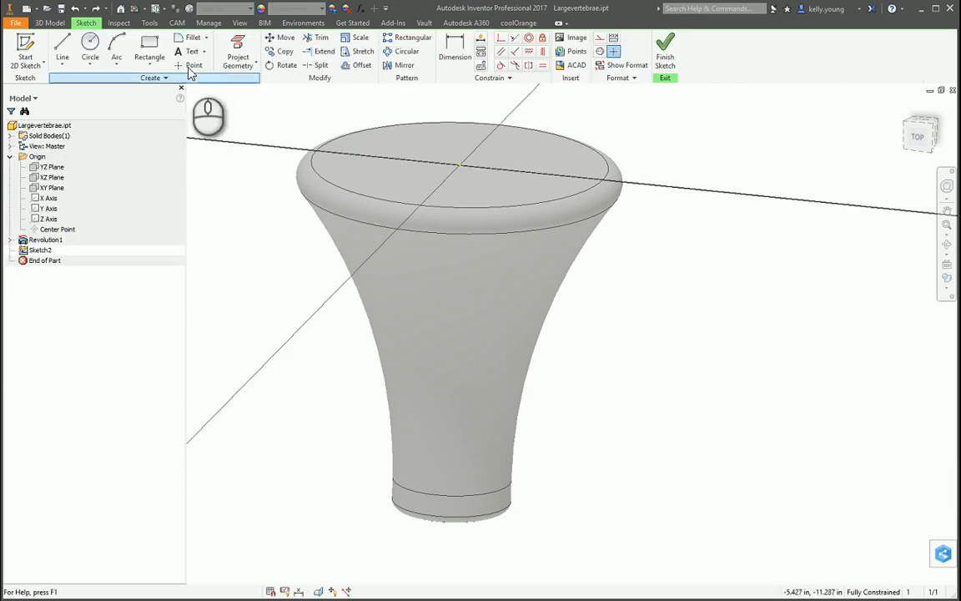
{"action": "left_click", "coordinate": [189, 65]}
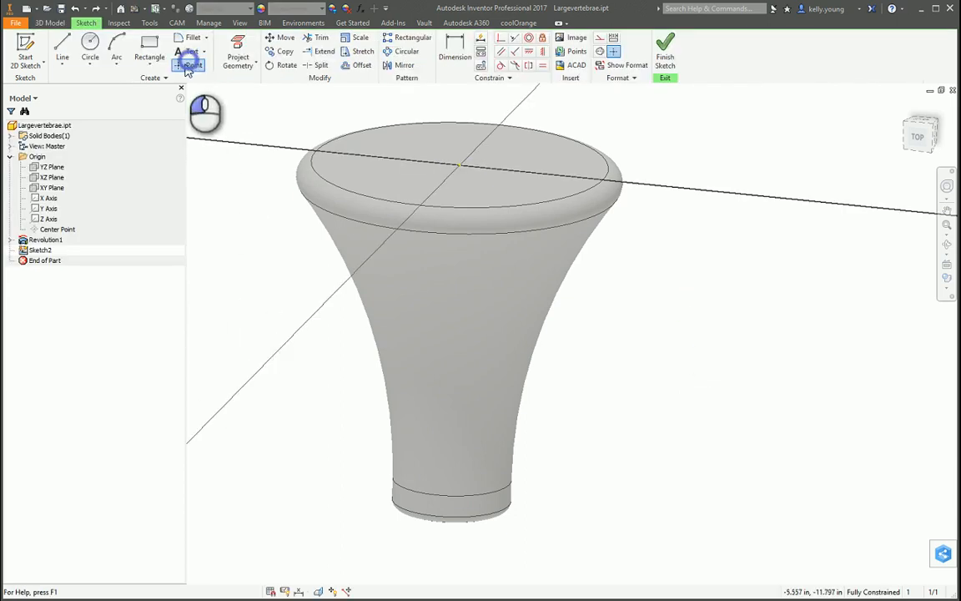
{"action": "left_click", "coordinate": [460, 167]}
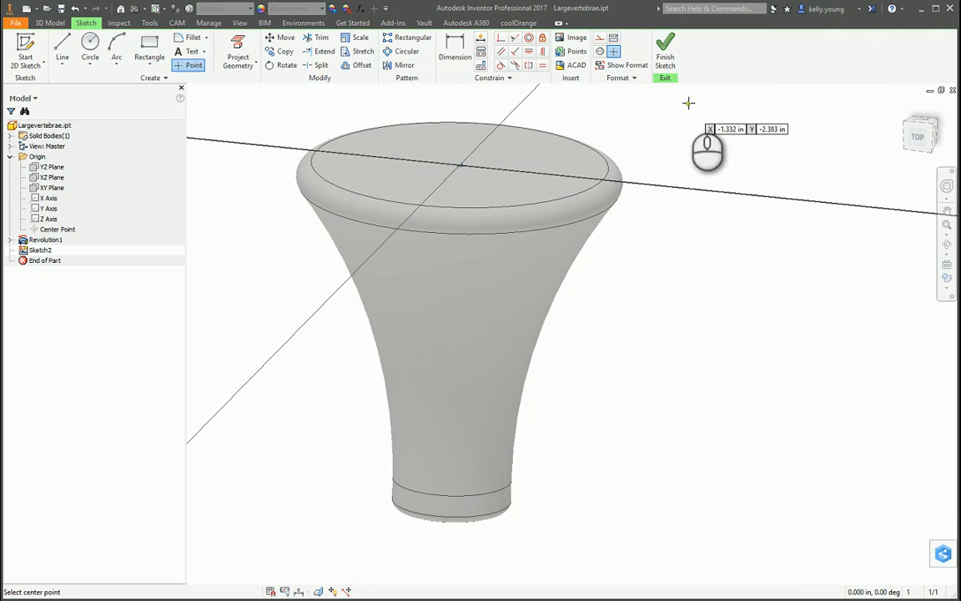
{"action": "left_click", "coordinate": [667, 47]}
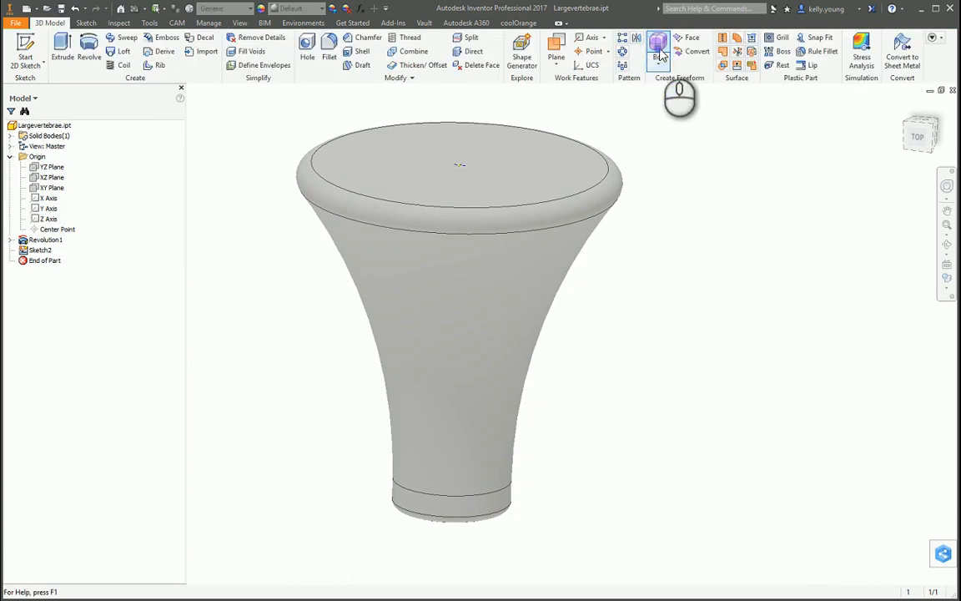
Set up a 0.25 in through-all hole at the sketch point, with a counterbore 1 in in diameter and 0.25 in deep.
{"action": "left_click", "coordinate": [306, 45]}
{"action": "middle_click_drag", "start_coordinate": [494, 172], "coordinate": [599, 205]}
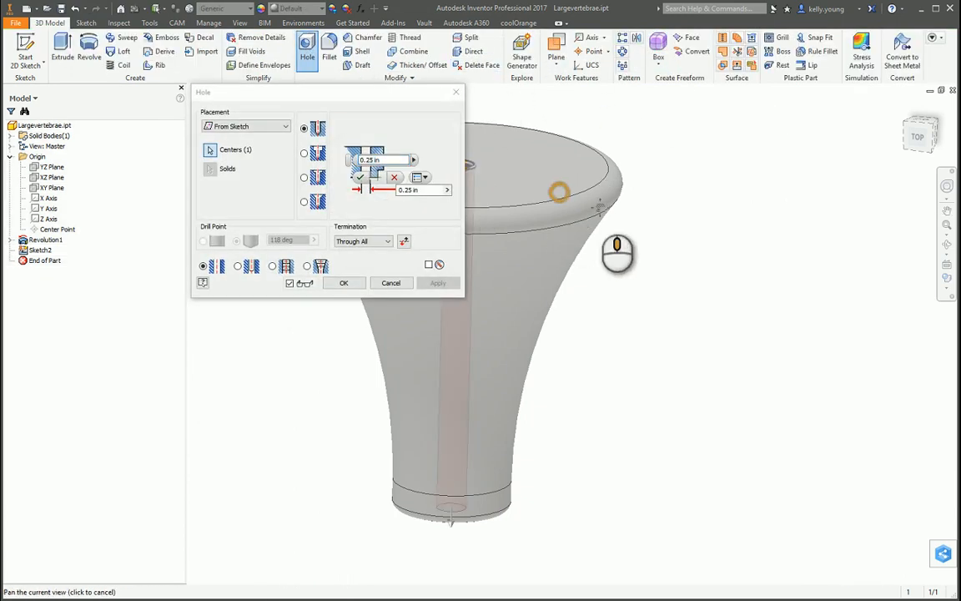
{"action": "left_click", "coordinate": [305, 153]}
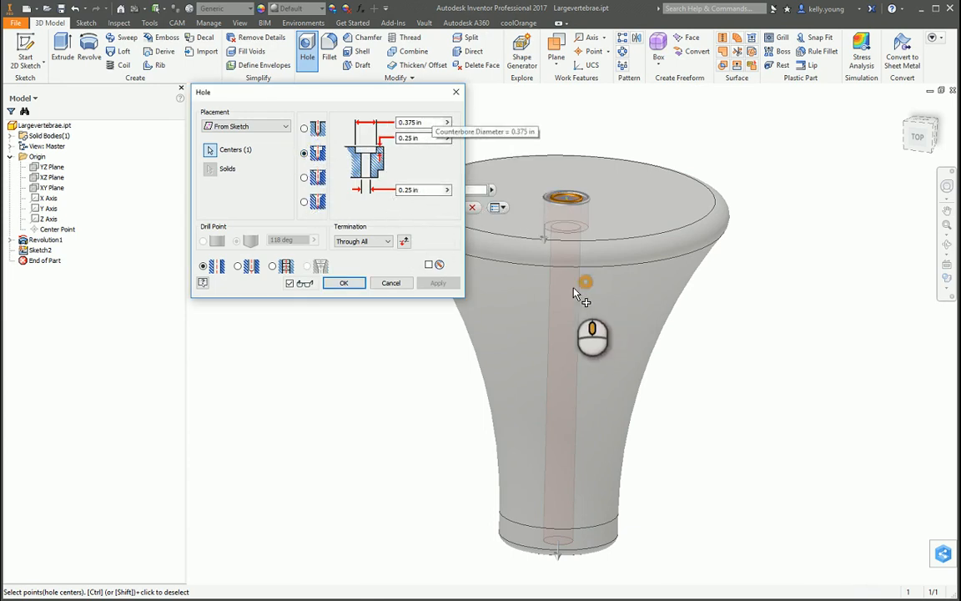
{"action": "middle_click_drag", "start_coordinate": [576, 275], "coordinate": [571, 225], "text": "shift"}
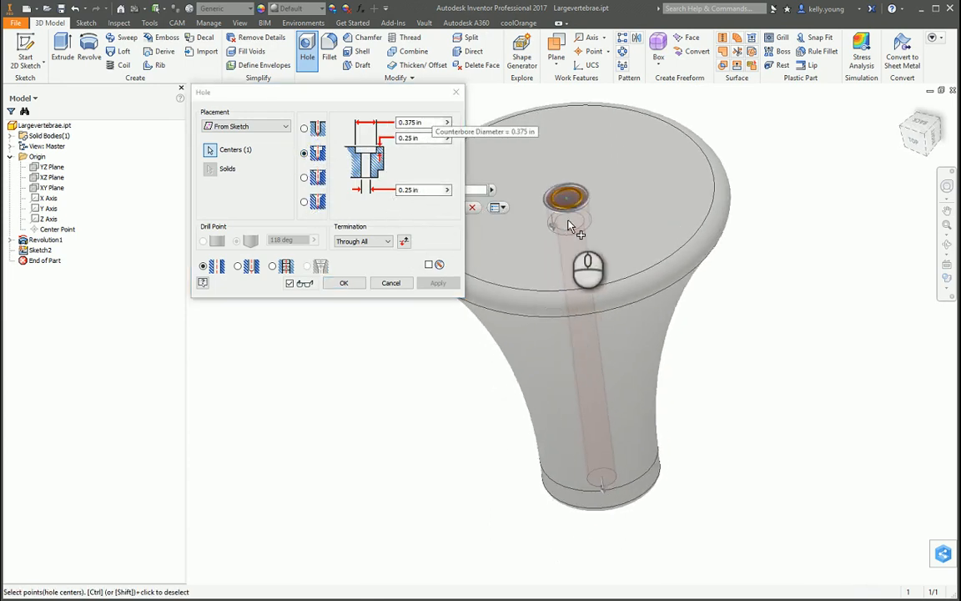
{"action": "left_click", "coordinate": [431, 123]}
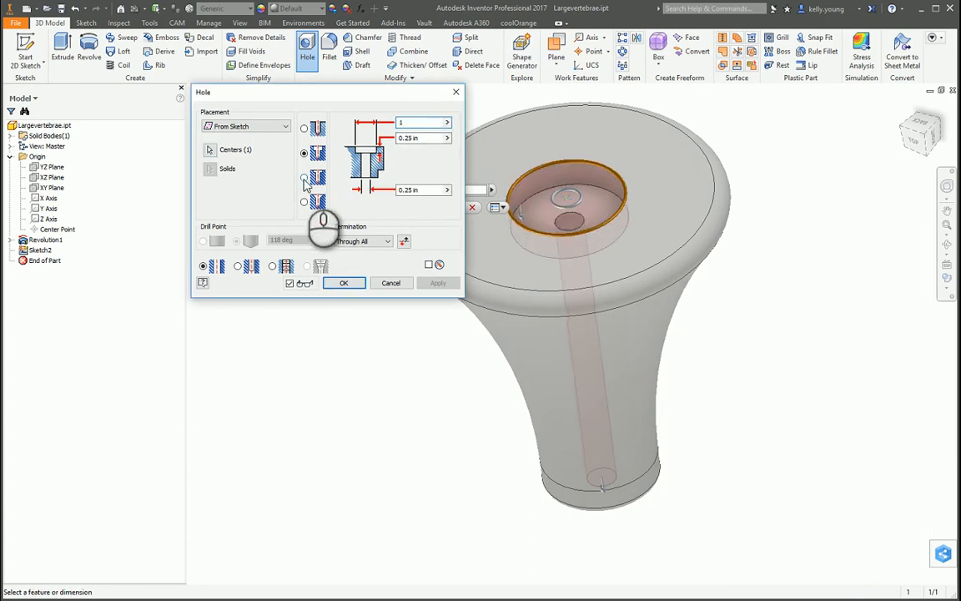
Change the hole type to countersink with the 1 in diameter and create the hole.
{"action": "left_click", "coordinate": [305, 202]}
{"action": "middle_click_drag", "start_coordinate": [611, 240], "coordinate": [564, 247], "text": "shift"}
{"action": "left_click", "coordinate": [361, 287]}
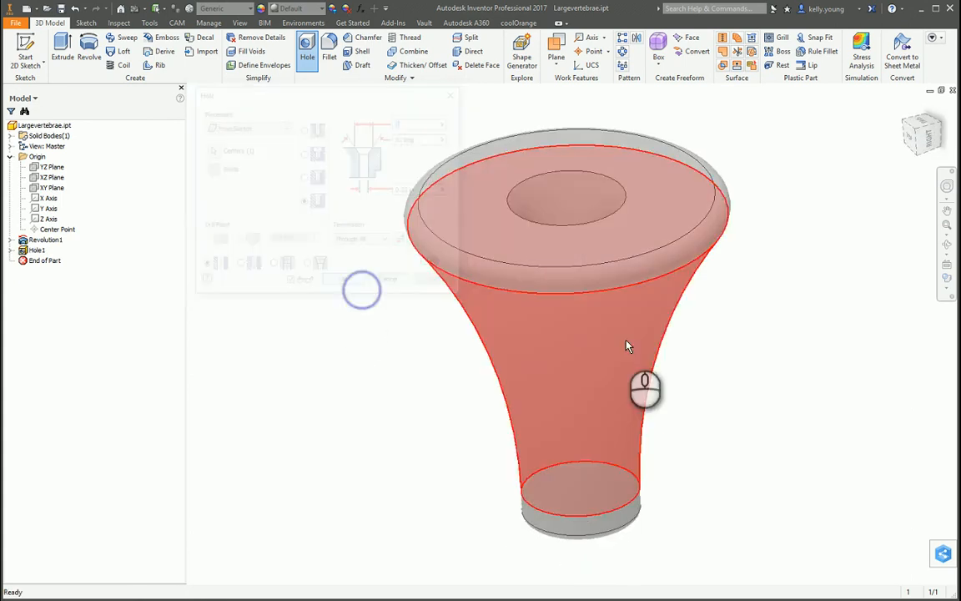
Display the part in a wireframe visual style and examine the countersunk through hole from several angles.
{"action": "middle_click_drag", "start_coordinate": [728, 369], "coordinate": [618, 380], "text": "shift"}
{"action": "left_click", "coordinate": [946, 274]}
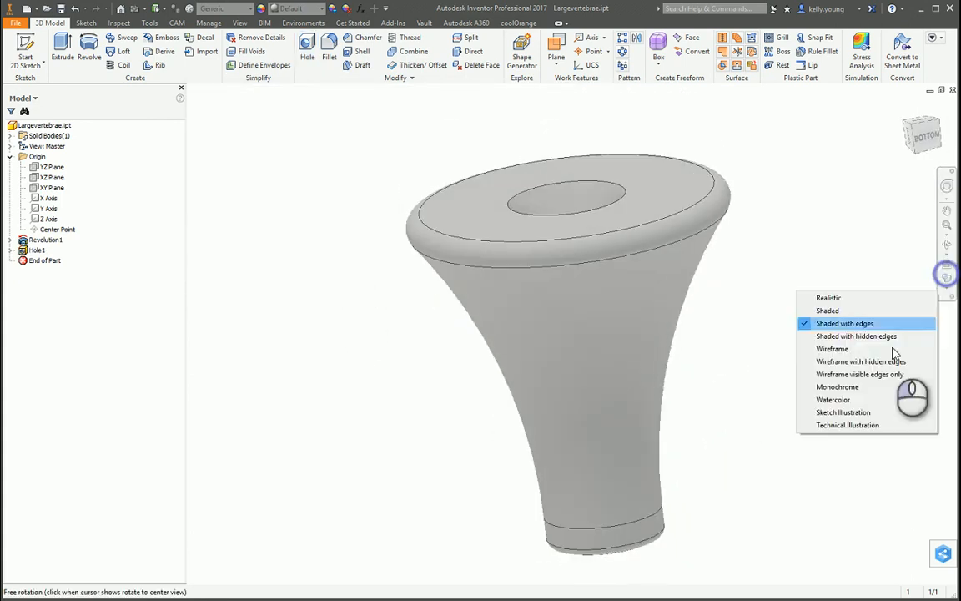
{"action": "left_click", "coordinate": [857, 356]}
{"action": "middle_click_drag", "start_coordinate": [846, 155], "coordinate": [747, 286], "text": "shift"}
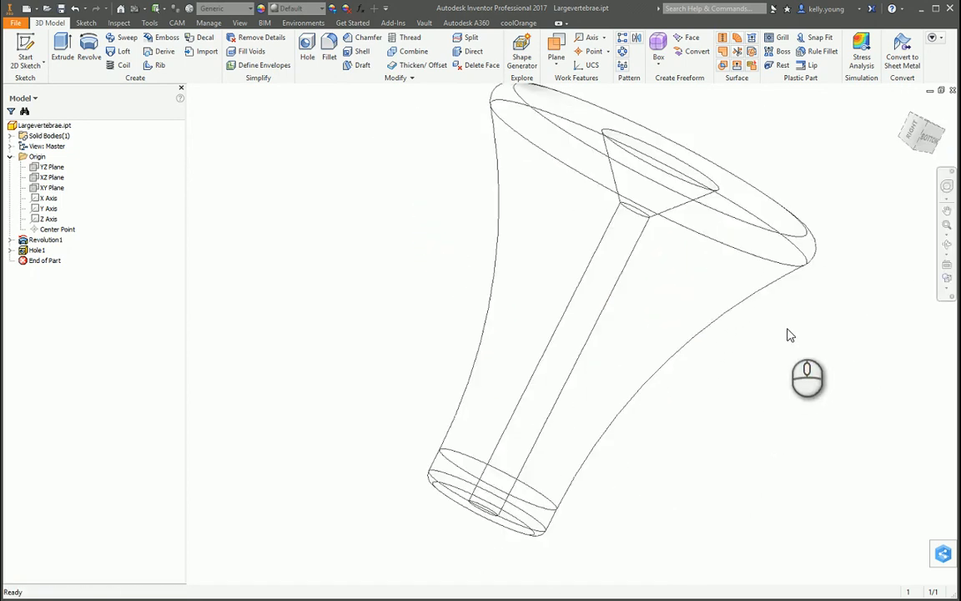
{"action": "middle_click_drag", "start_coordinate": [813, 305], "coordinate": [448, 169], "text": "shift"}
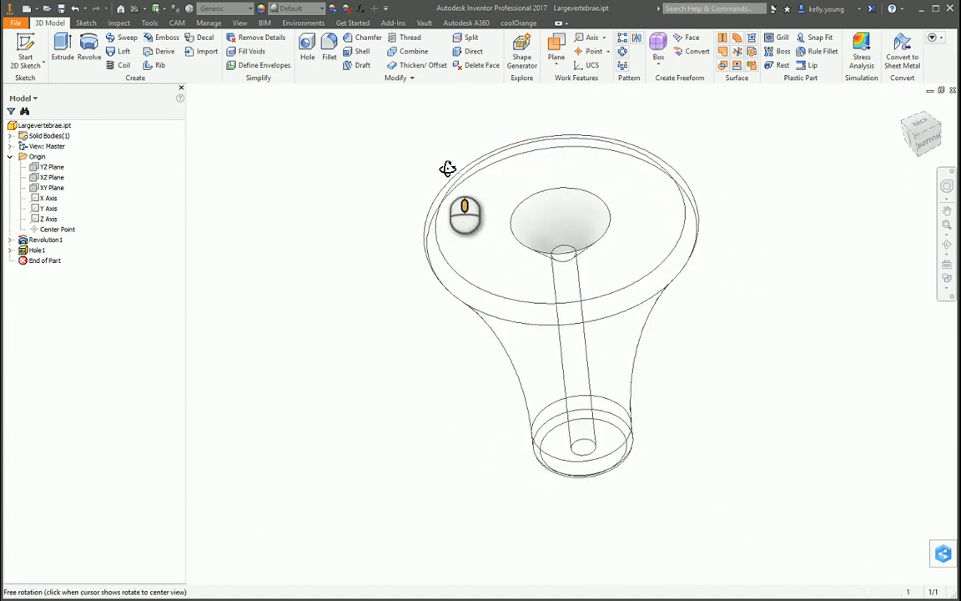